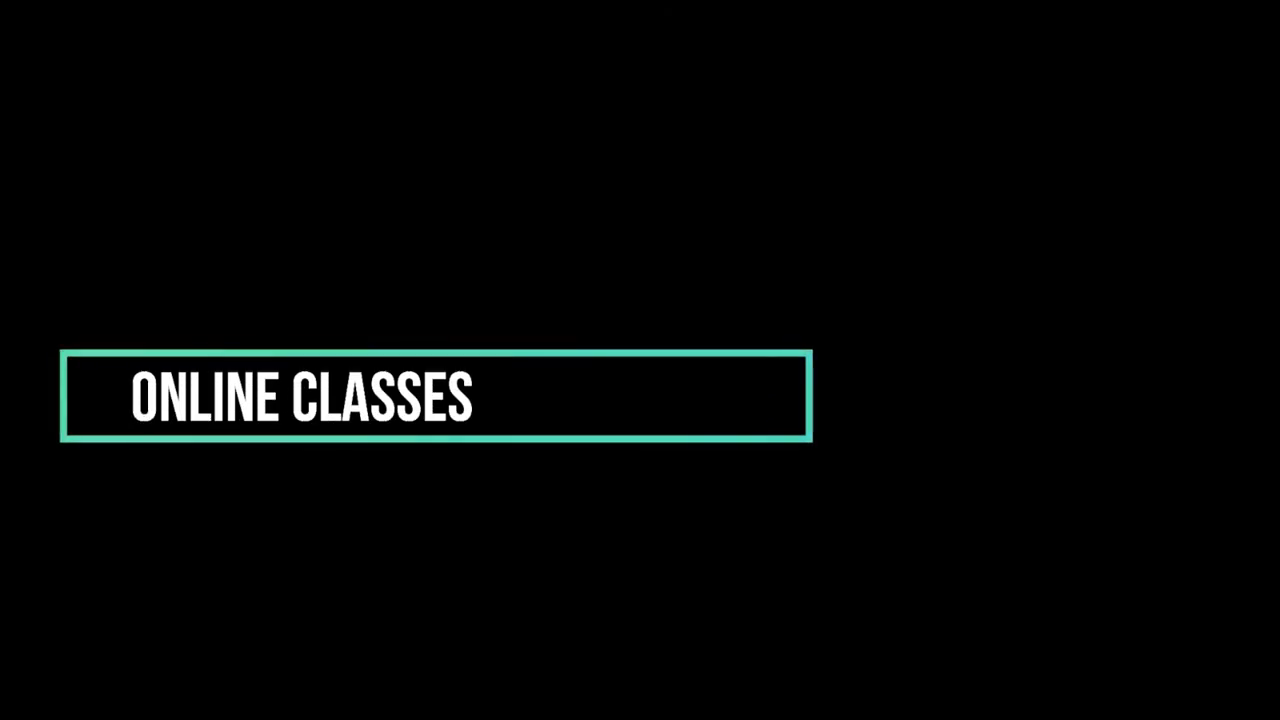
After the intro, show the empty untitled scene in the default four-viewport layout.
{"action": "key", "text": "alt+w"}
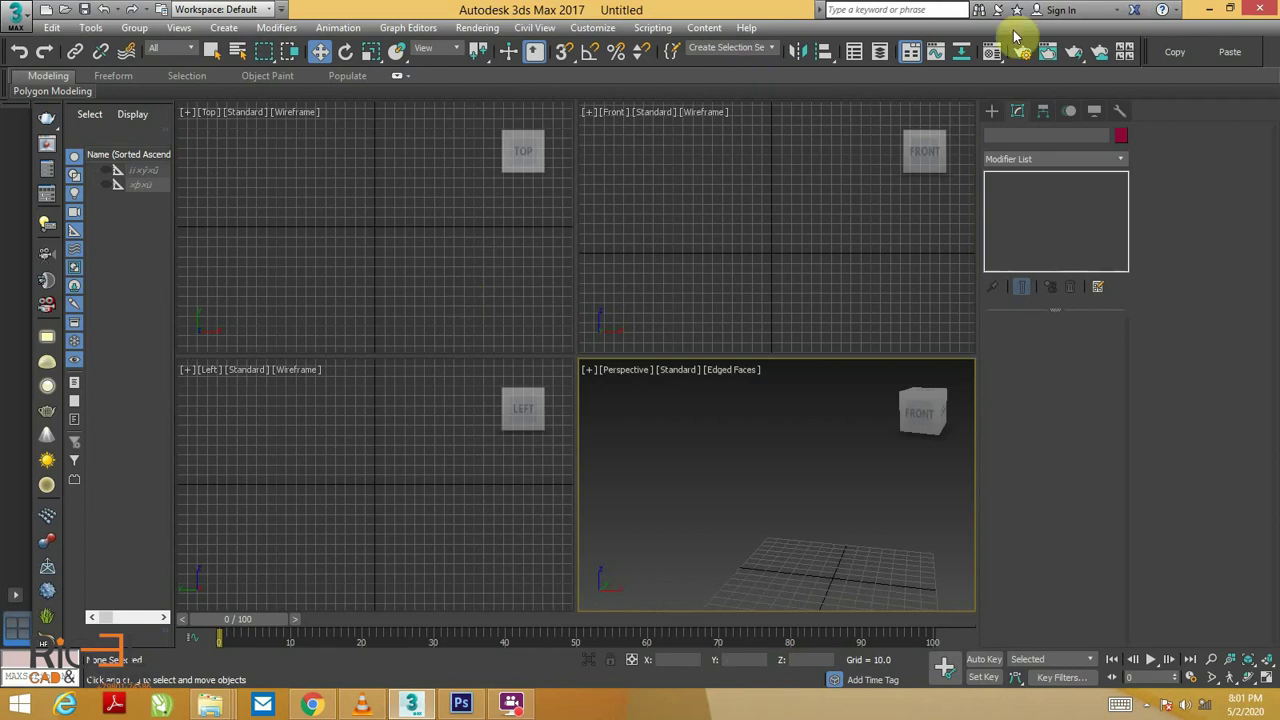
{"action": "left_click", "coordinate": [519, 706]}
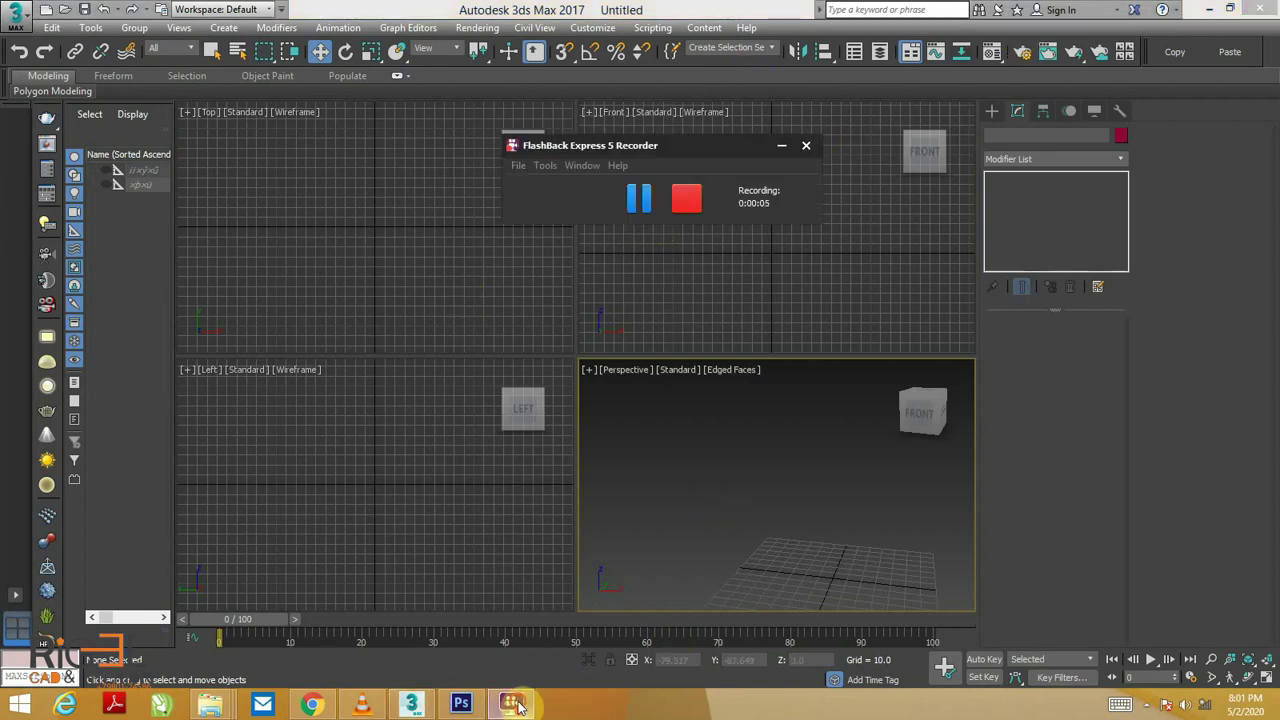
{"action": "left_click", "coordinate": [670, 500]}
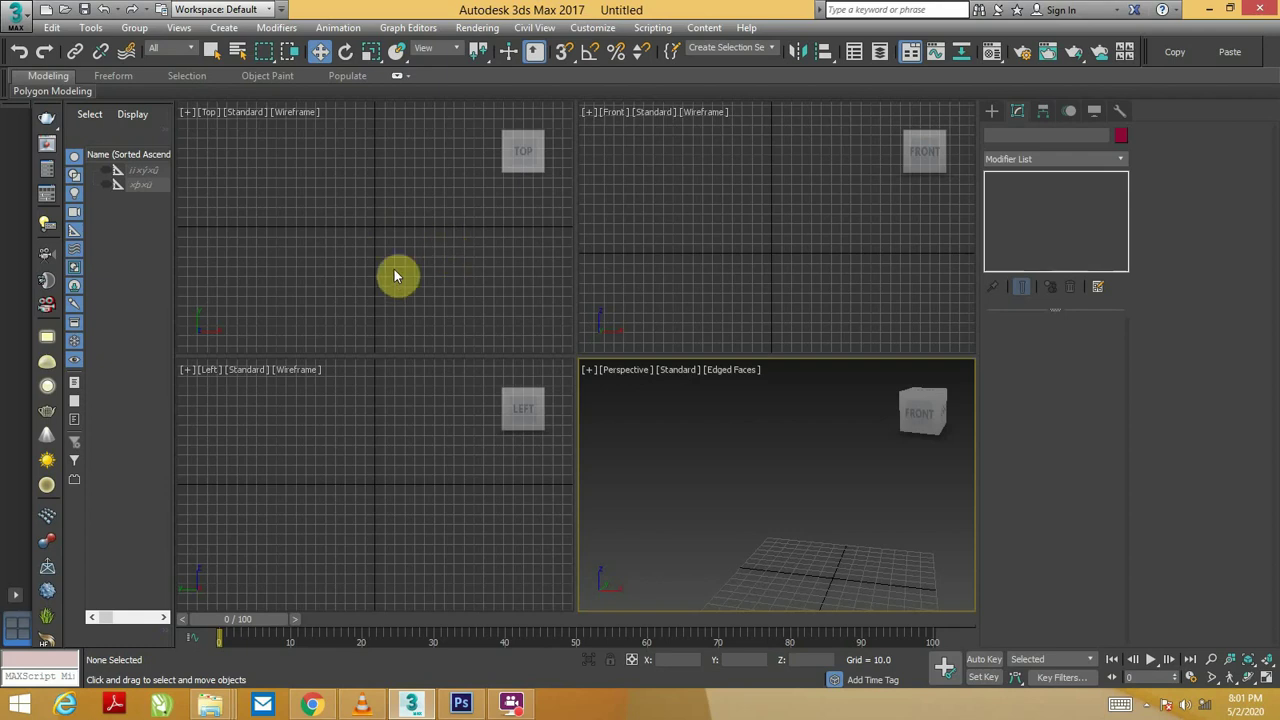
{"action": "middle_click_drag", "start_coordinate": [751, 506], "coordinate": [736, 438]}
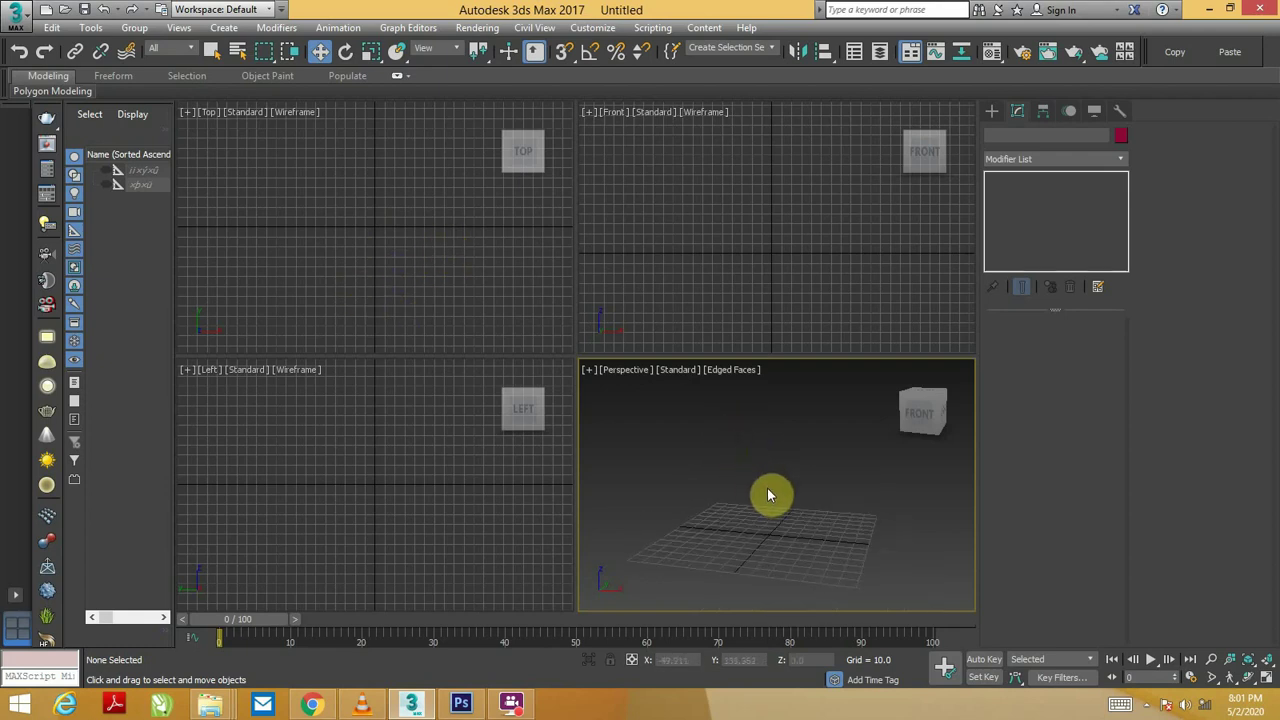
{"action": "mouse_move", "coordinate": [736, 438]}
{"action": "middle_mouse_down", "text": "alt"}
{"action": "mouse_move", "coordinate": [750, 530]}
{"action": "mouse_move", "coordinate": [811, 463]}
{"action": "mouse_move", "coordinate": [805, 485]}
{"action": "middle_mouse_up", "text": "alt"}
Draw an upright plane in the Front viewport, about 113 by 83 with 20×18 segments.
{"action": "key", "text": "alt+w"}
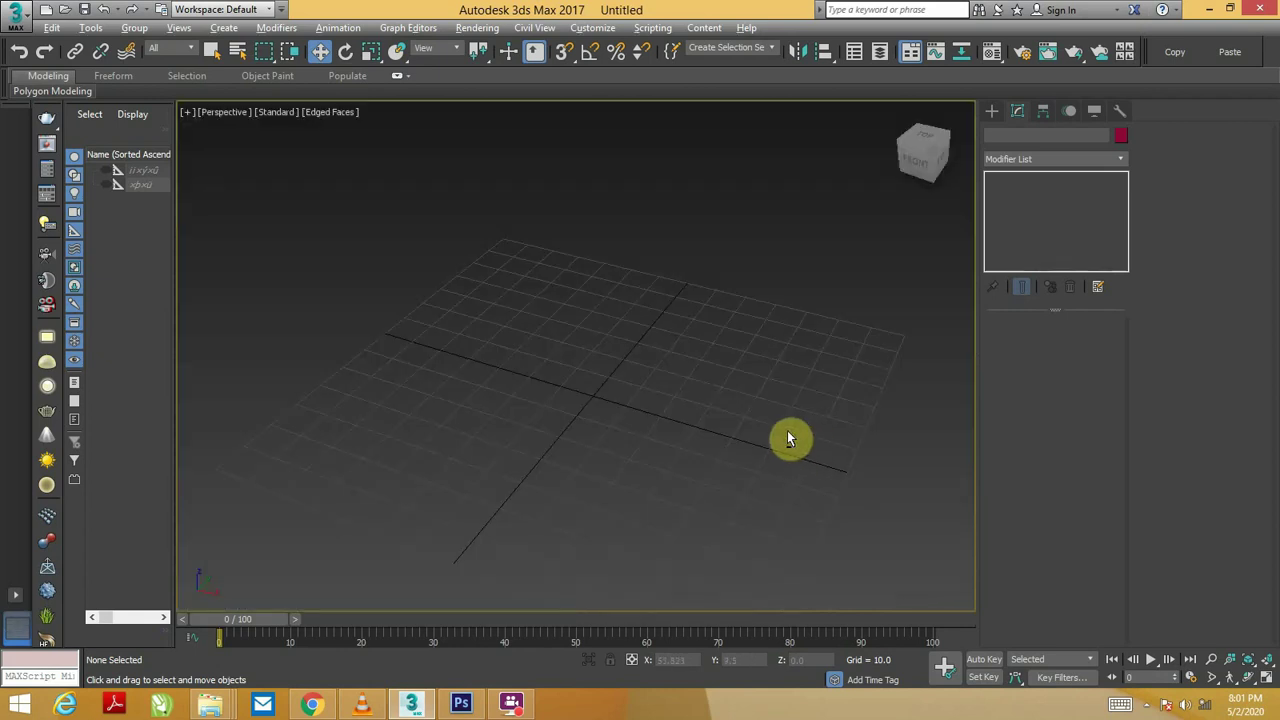
{"action": "left_click", "coordinate": [997, 117]}
{"action": "scroll", "coordinate": [780, 347], "scroll_direction": "down", "scroll_amount": 3}
{"action": "scroll", "coordinate": [750, 365], "scroll_direction": "up", "scroll_amount": 1}
{"action": "scroll", "coordinate": [755, 370], "scroll_direction": "up", "scroll_amount": 2}
{"action": "left_click", "coordinate": [1084, 275]}
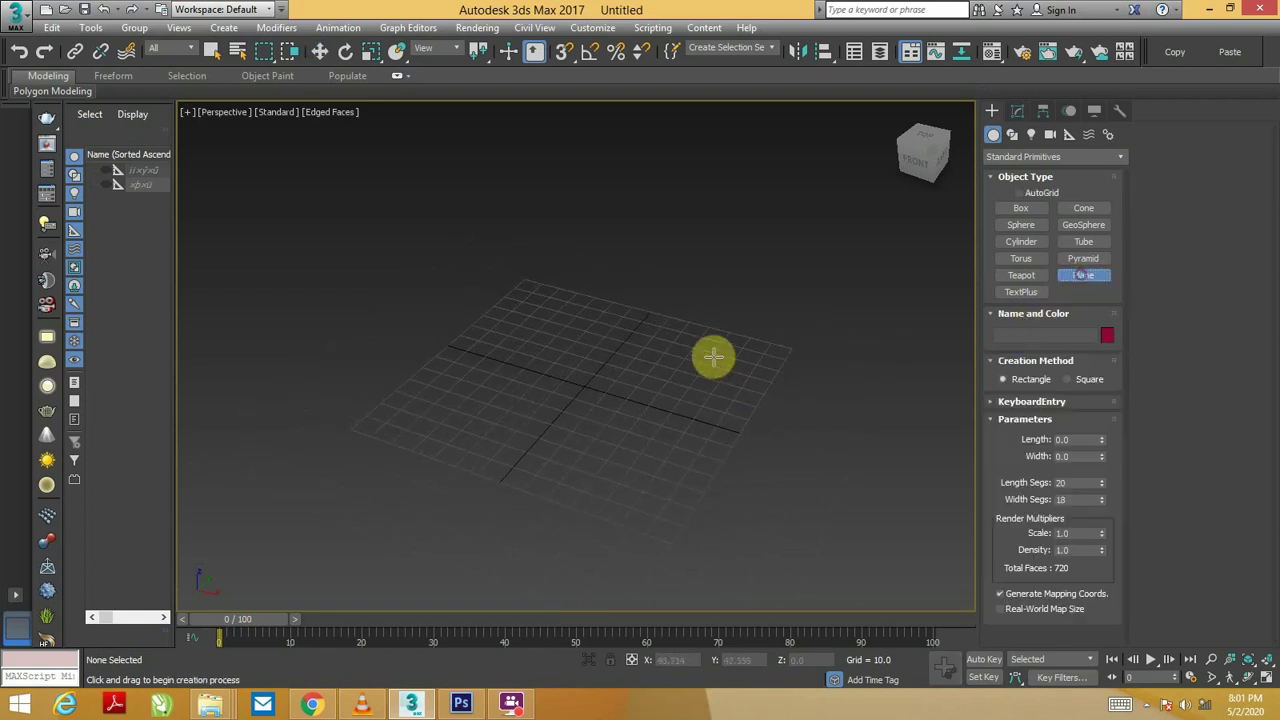
{"action": "key", "text": "alt+w"}
{"action": "left_click_drag", "start_coordinate": [723, 172], "coordinate": [806, 282]}
Move Plane001 over the grid origin and raise it above the ground grid.
{"action": "key", "text": "alt+w"}
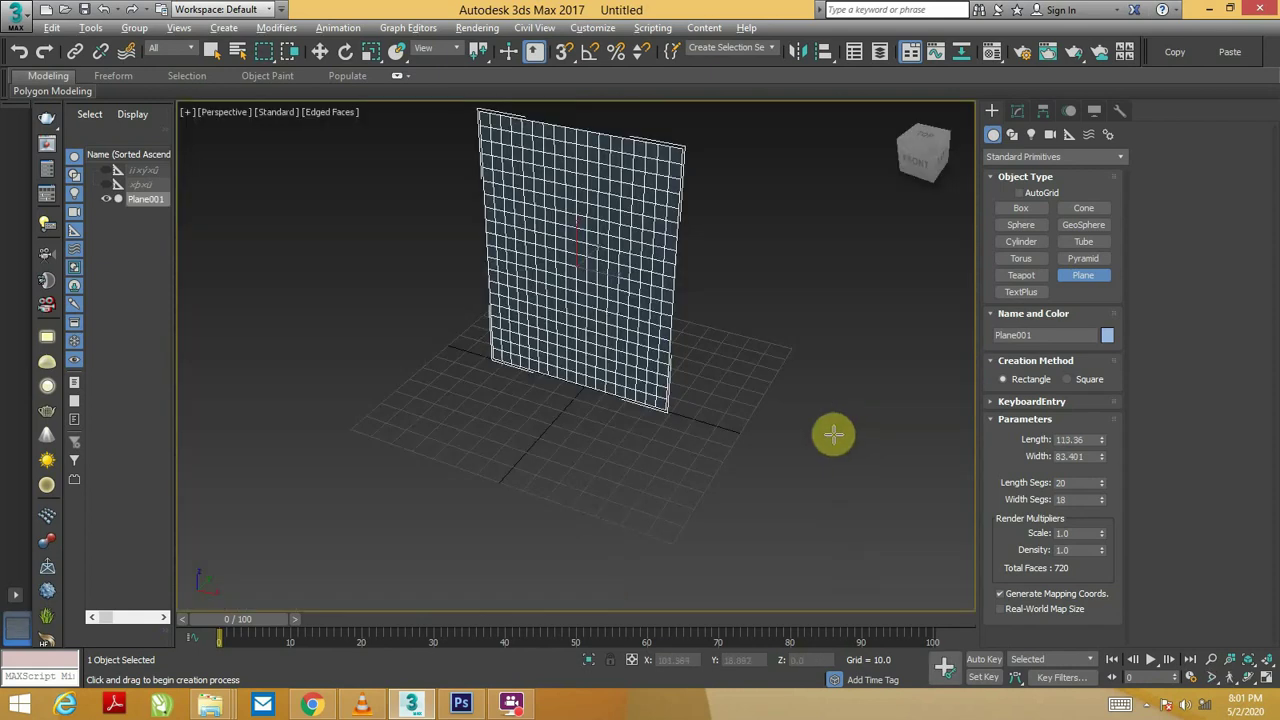
{"action": "middle_click_drag", "start_coordinate": [657, 351], "coordinate": [695, 347], "text": "alt"}
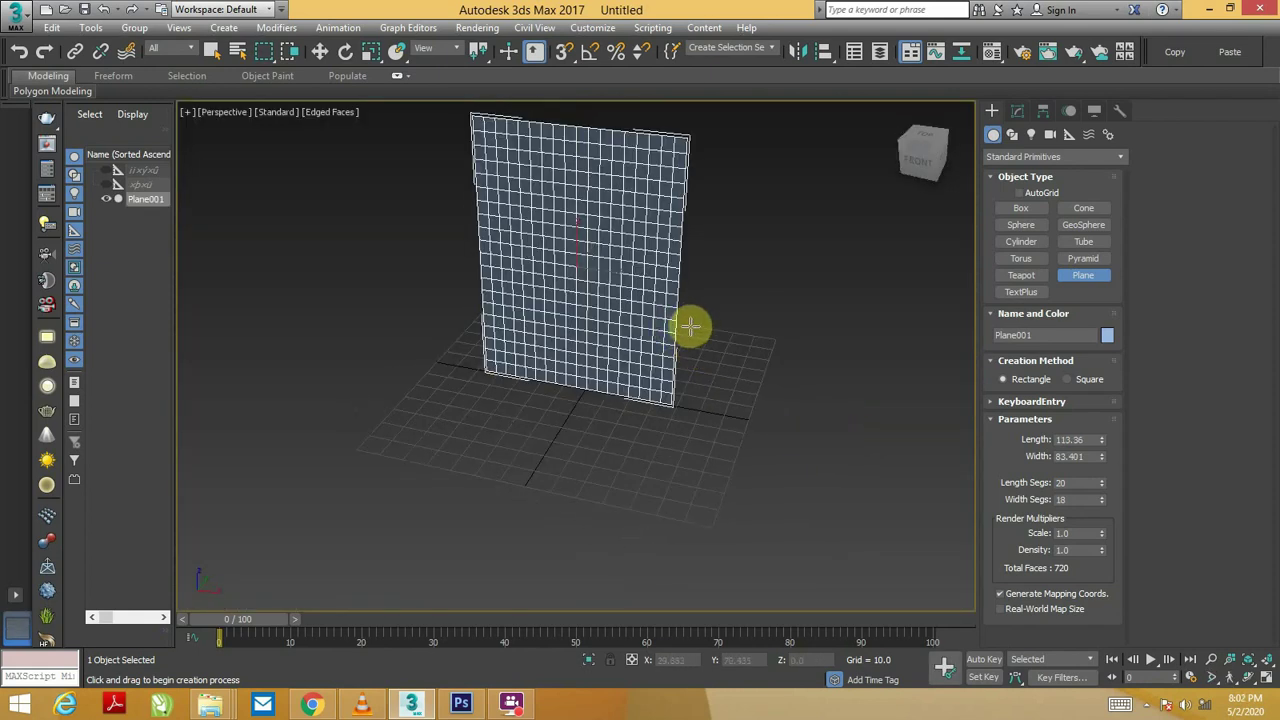
{"action": "mouse_move", "coordinate": [689, 327]}
{"action": "middle_mouse_down"}
{"action": "mouse_move", "coordinate": [743, 340]}
{"action": "mouse_move", "coordinate": [674, 363]}
{"action": "mouse_move", "coordinate": [654, 283]}
{"action": "mouse_move", "coordinate": [703, 295]}
{"action": "mouse_move", "coordinate": [563, 320]}
{"action": "mouse_move", "coordinate": [594, 334]}
{"action": "mouse_move", "coordinate": [571, 318]}
{"action": "middle_mouse_up"}
{"action": "key", "text": "w"}
{"action": "left_click_drag", "start_coordinate": [686, 266], "coordinate": [682, 252]}
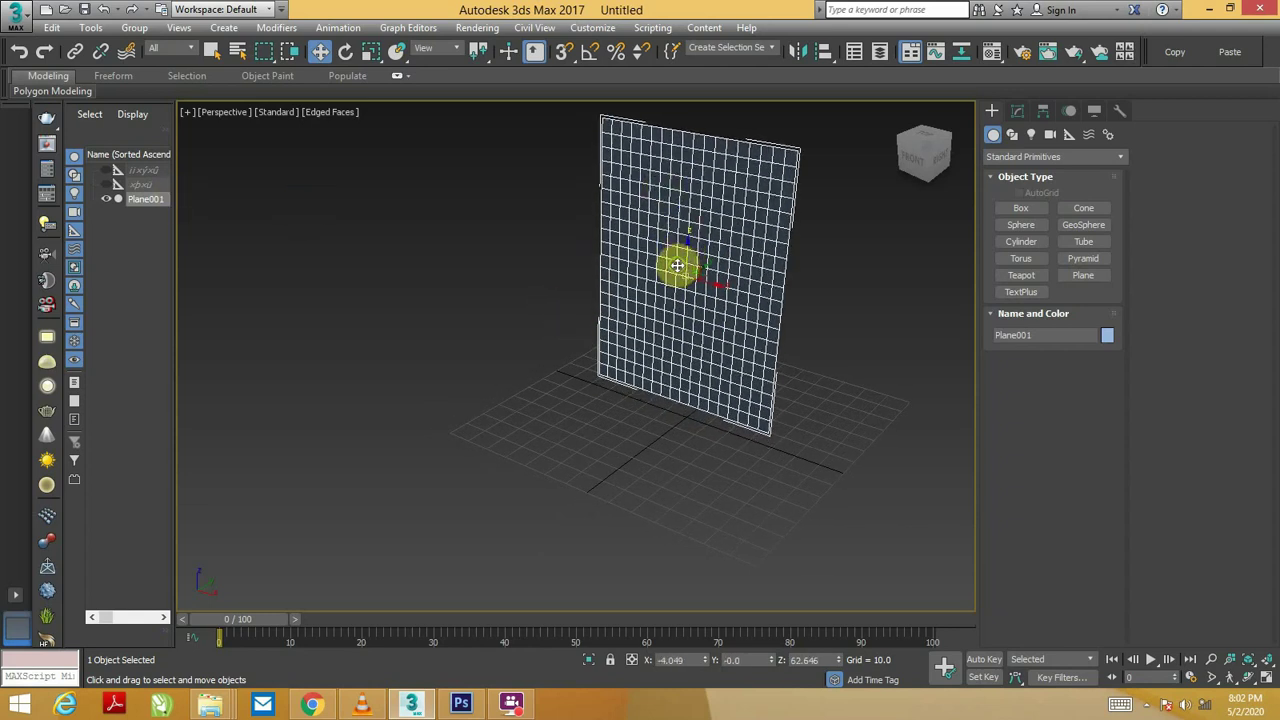
{"action": "middle_click_drag", "start_coordinate": [677, 266], "coordinate": [689, 300]}
{"action": "left_click_drag", "start_coordinate": [697, 274], "coordinate": [692, 262]}
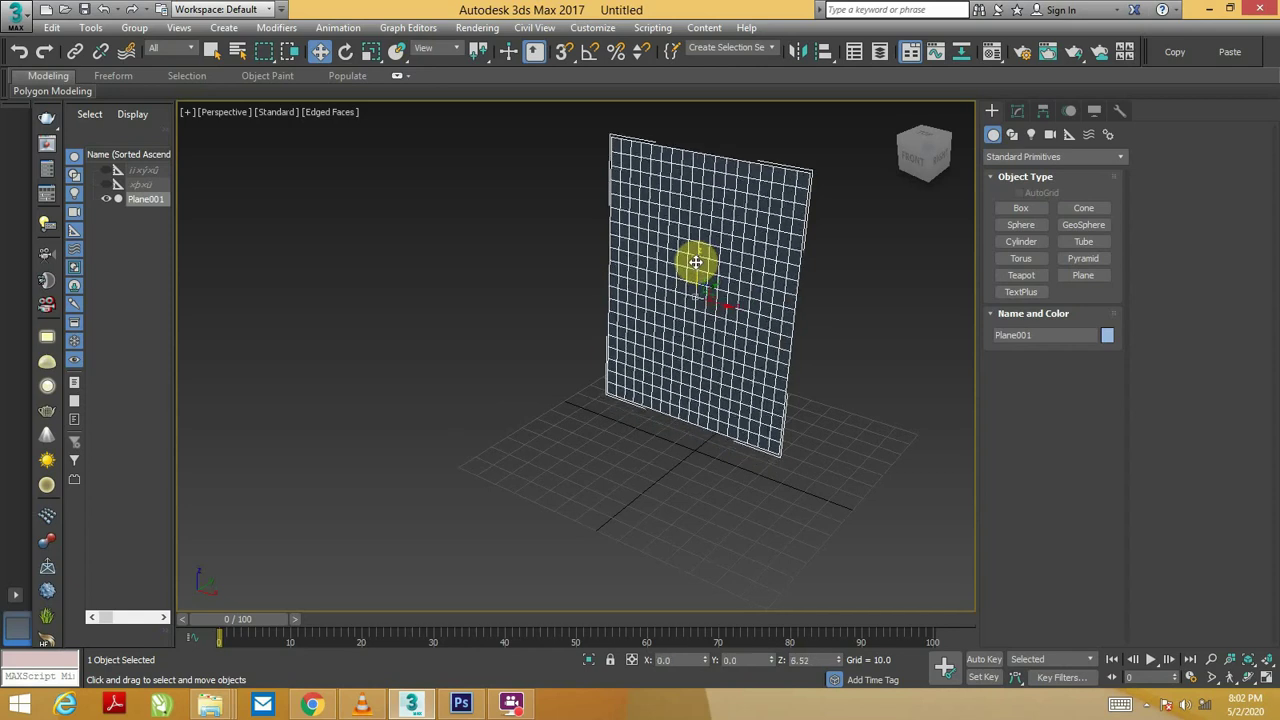
{"action": "left_click", "coordinate": [43, 93]}
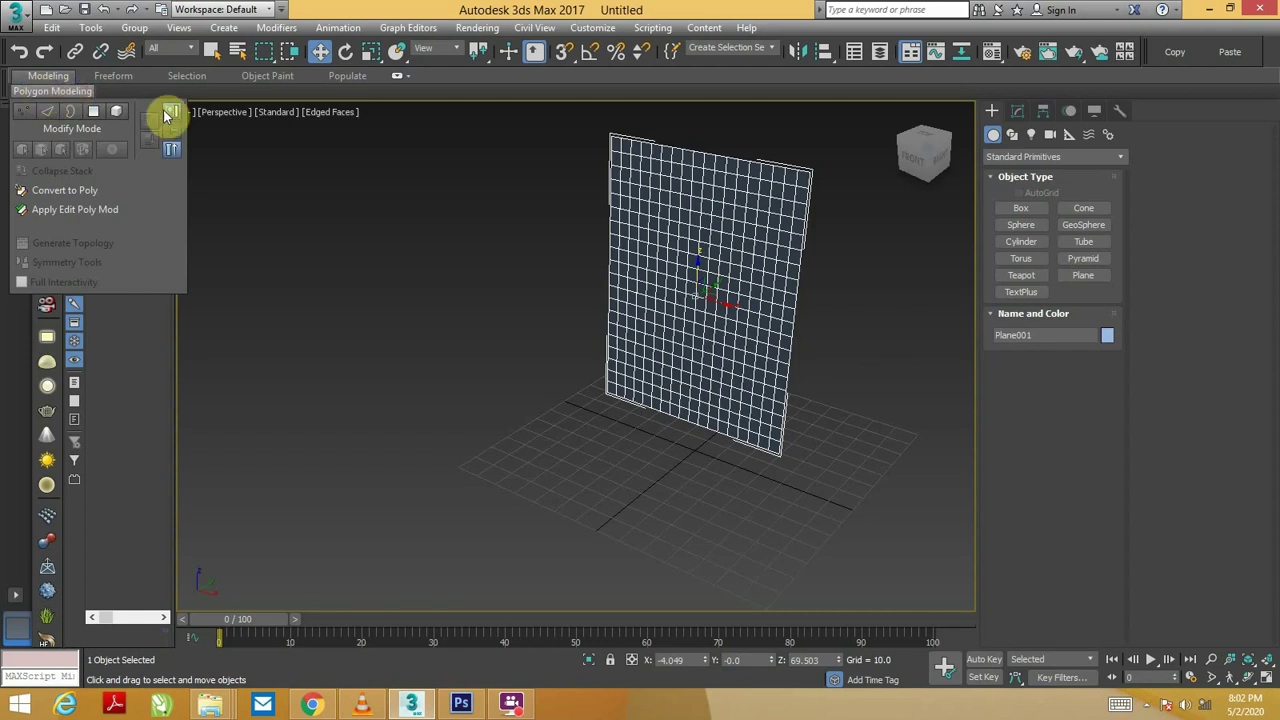
Convert Plane001 to an Editable Poly from its right-click menu.
{"action": "left_click", "coordinate": [597, 277]}
{"action": "left_click", "coordinate": [685, 270]}
{"action": "right_click", "coordinate": [690, 240]}
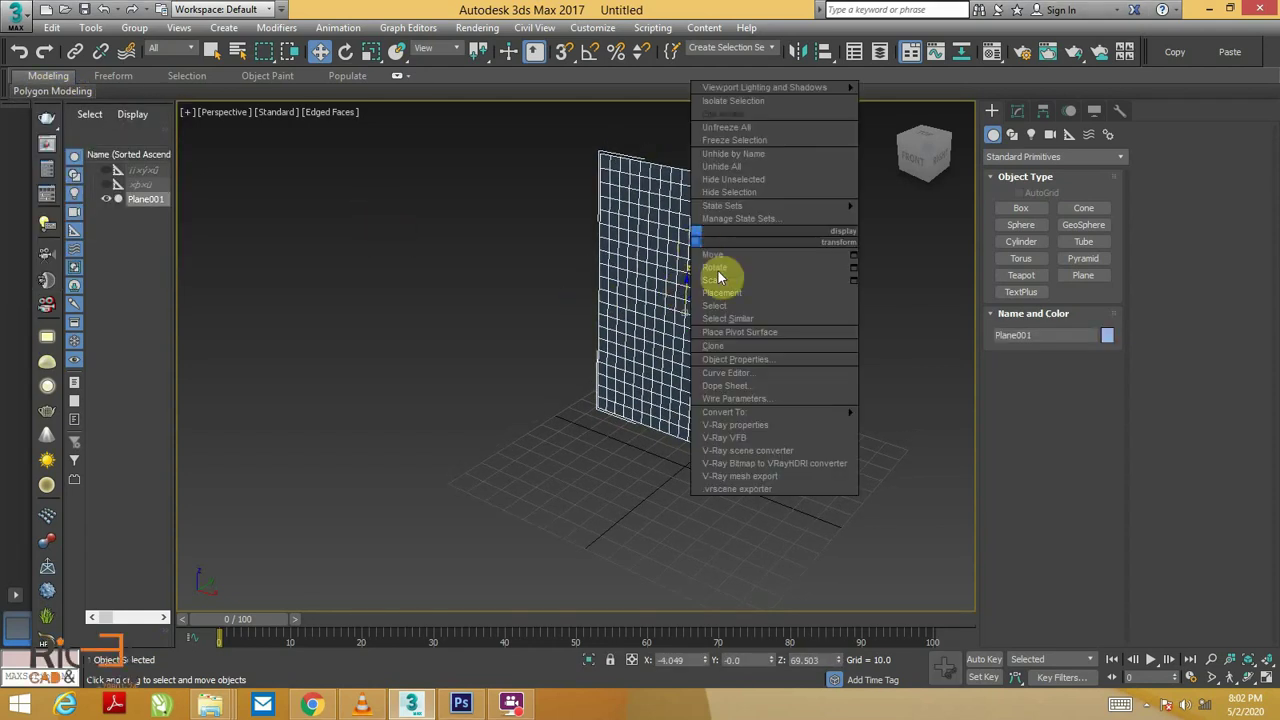
{"action": "mouse_move", "coordinate": [724, 412]}
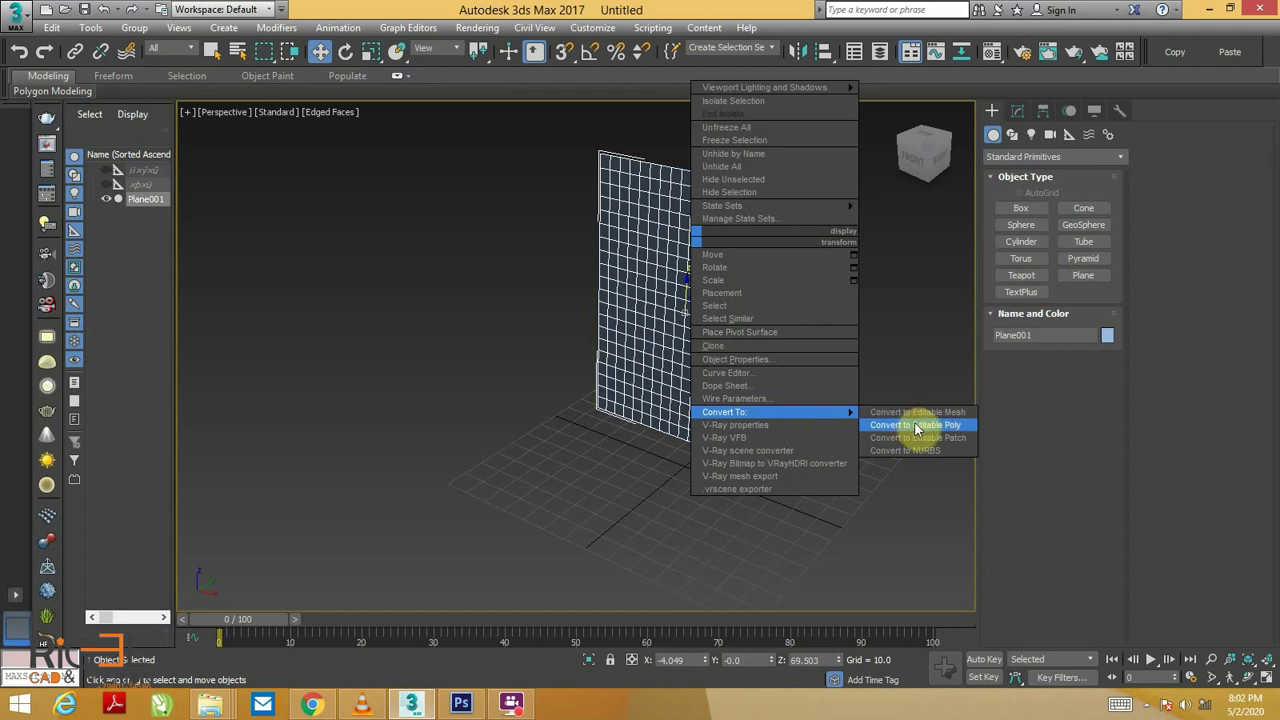
{"action": "left_click", "coordinate": [916, 426]}
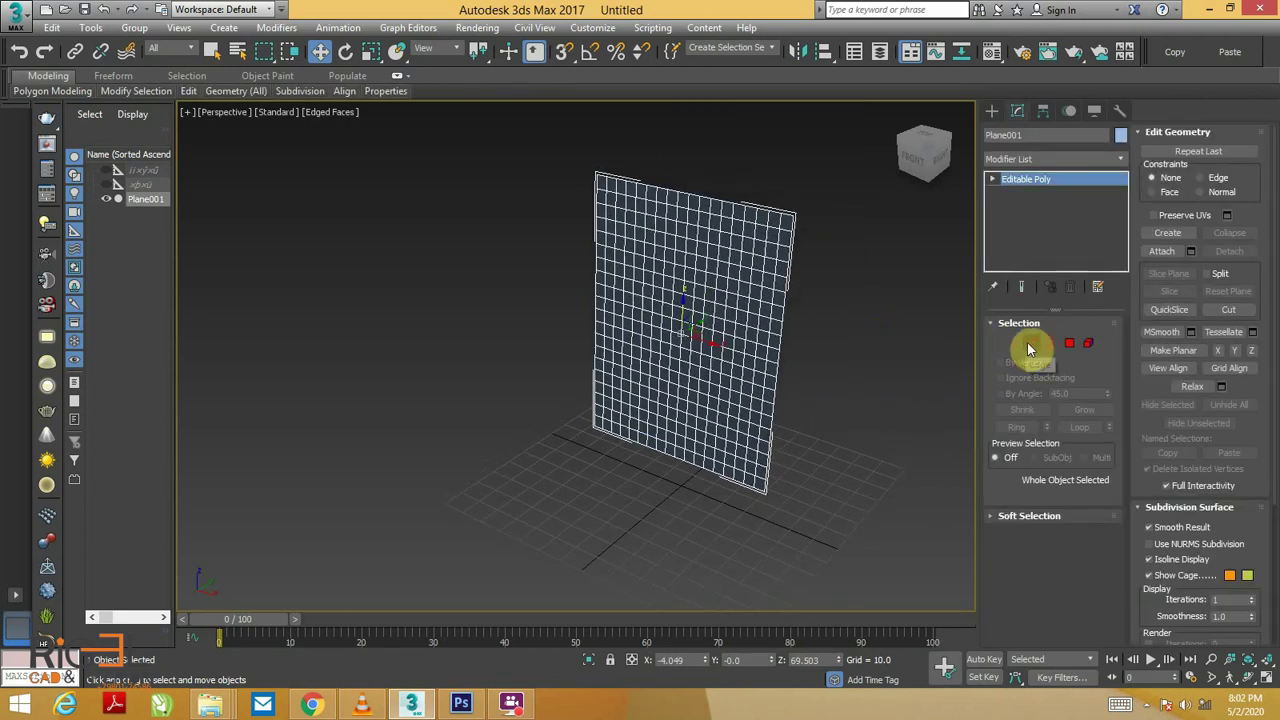
In Edge mode, select all 758 edges of the plane with Ctrl+A.
{"action": "left_click", "coordinate": [1032, 346]}
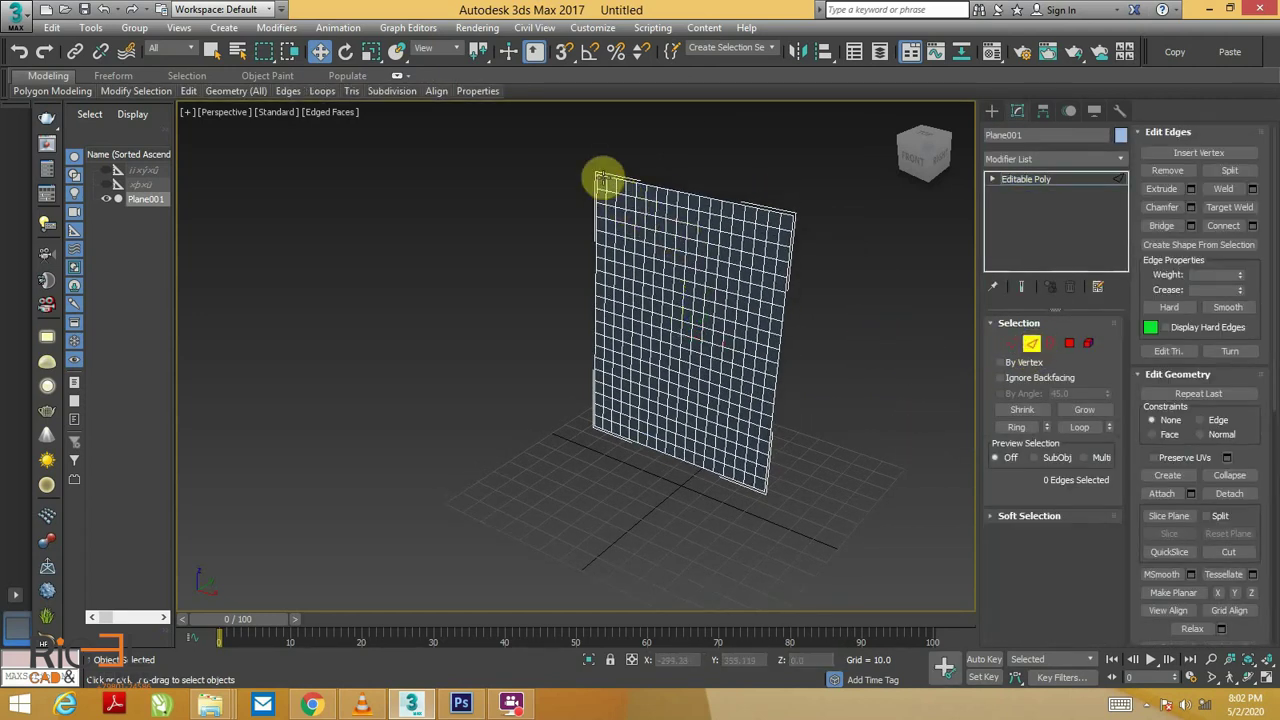
{"action": "left_click_drag", "start_coordinate": [569, 153], "coordinate": [743, 386]}
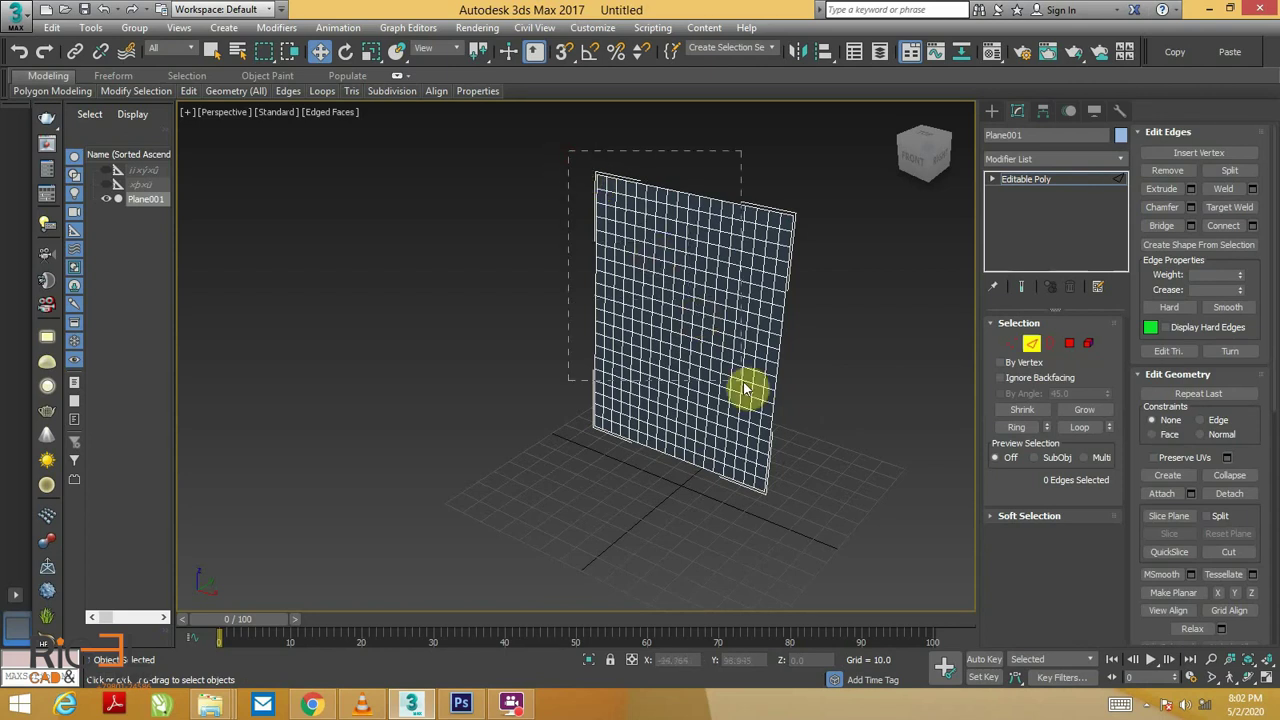
{"action": "left_click_drag", "start_coordinate": [797, 517], "coordinate": [798, 488]}
{"action": "left_click", "coordinate": [826, 446]}
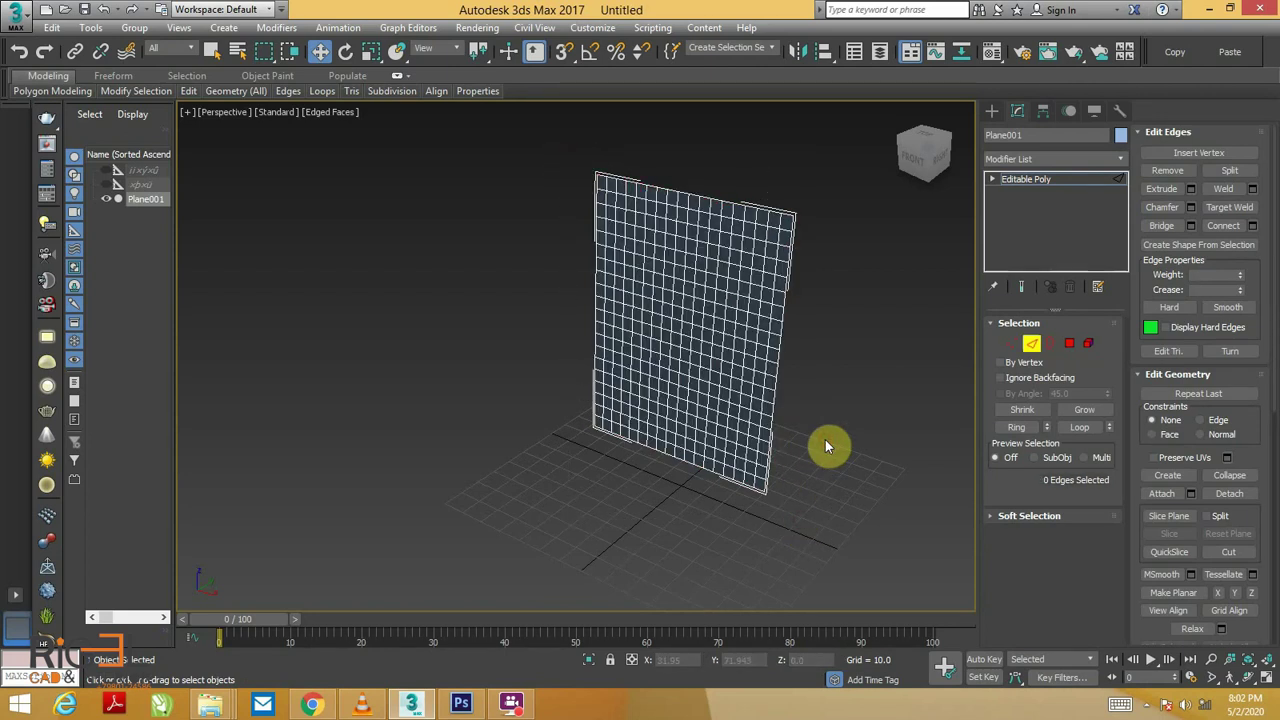
{"action": "key", "text": "ctrl+a"}
{"action": "middle_click_drag", "start_coordinate": [686, 320], "coordinate": [665, 255], "text": "alt"}
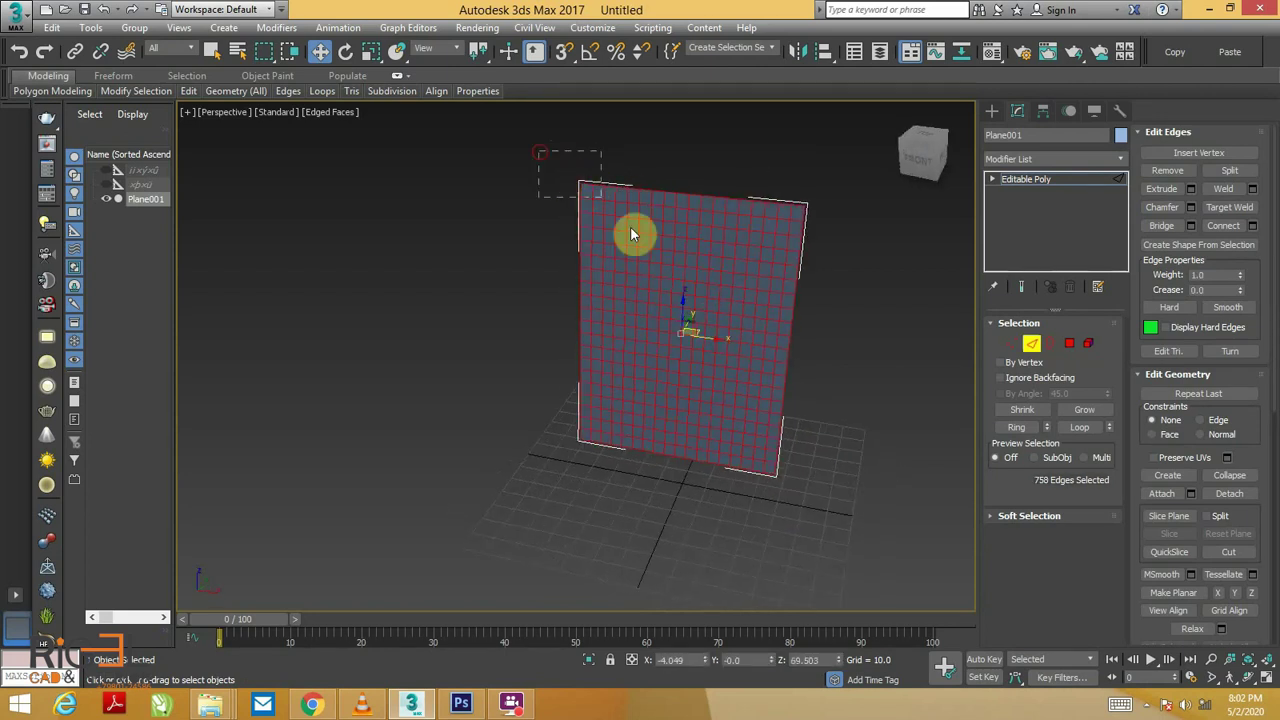
{"action": "mouse_move", "coordinate": [743, 423]}
{"action": "middle_mouse_down", "text": "alt"}
{"action": "mouse_move", "coordinate": [794, 397]}
{"action": "mouse_move", "coordinate": [757, 414]}
{"action": "mouse_move", "coordinate": [776, 385]}
{"action": "middle_mouse_up", "text": "alt"}
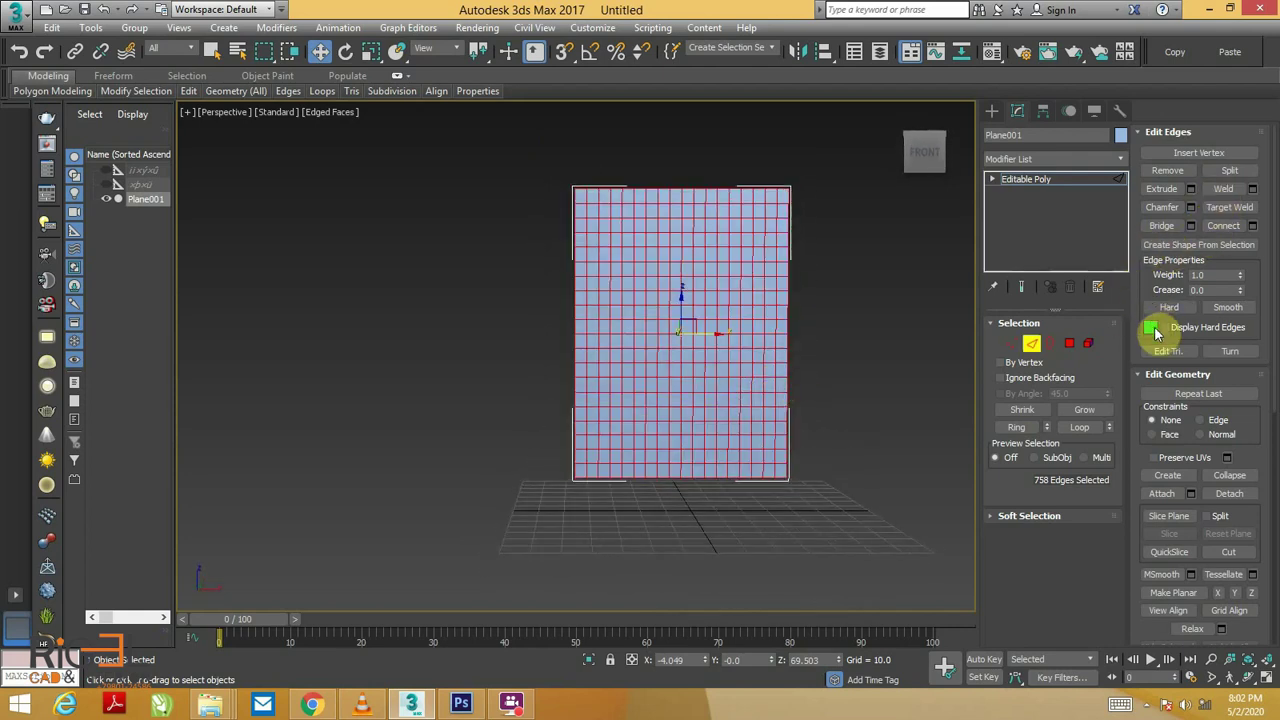
Set Plane001's object colour to blue-violet, then reselect all its edges.
{"action": "left_click", "coordinate": [1121, 135]}
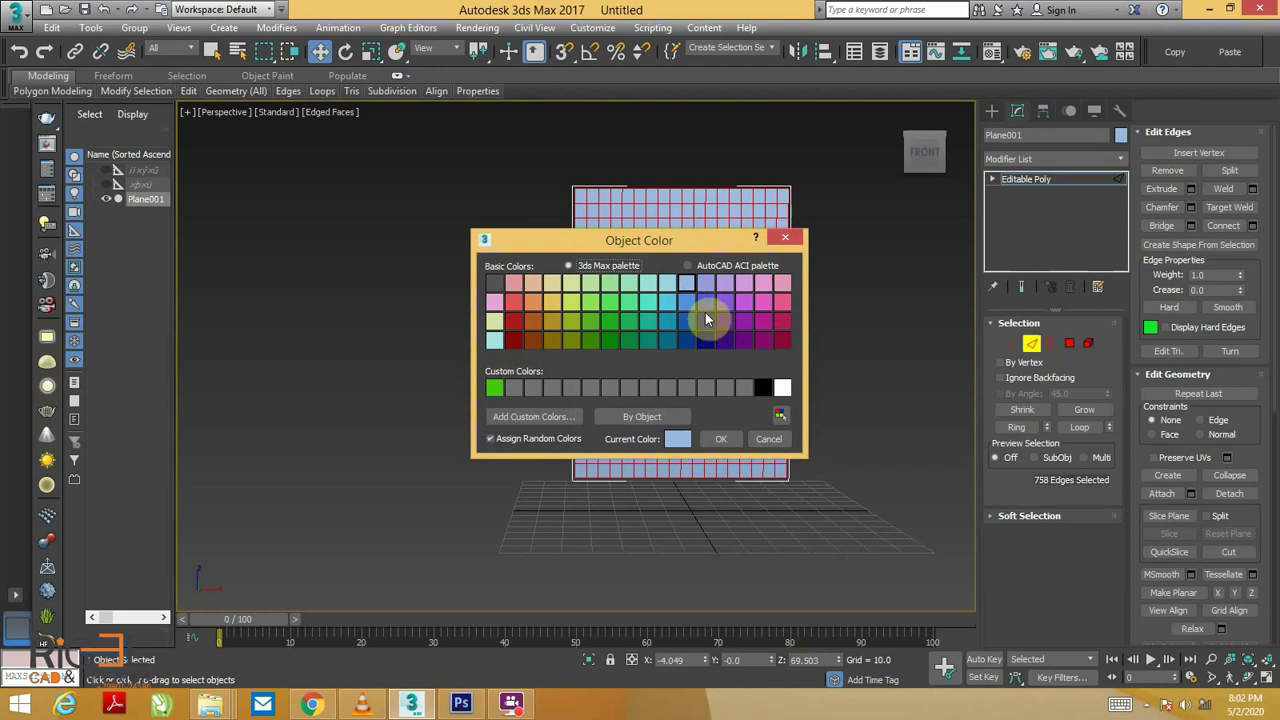
{"action": "left_click", "coordinate": [705, 301]}
{"action": "left_click", "coordinate": [720, 439]}
{"action": "mouse_move", "coordinate": [815, 340]}
{"action": "middle_mouse_down", "text": "alt"}
{"action": "mouse_move", "coordinate": [780, 335]}
{"action": "mouse_move", "coordinate": [765, 350]}
{"action": "middle_mouse_up", "text": "alt"}
{"action": "scroll", "coordinate": [766, 331], "scroll_direction": "up", "scroll_amount": 3}
{"action": "scroll", "coordinate": [766, 331], "scroll_direction": "up", "scroll_amount": 2}
{"action": "scroll", "coordinate": [760, 373], "scroll_direction": "down", "scroll_amount": 4}
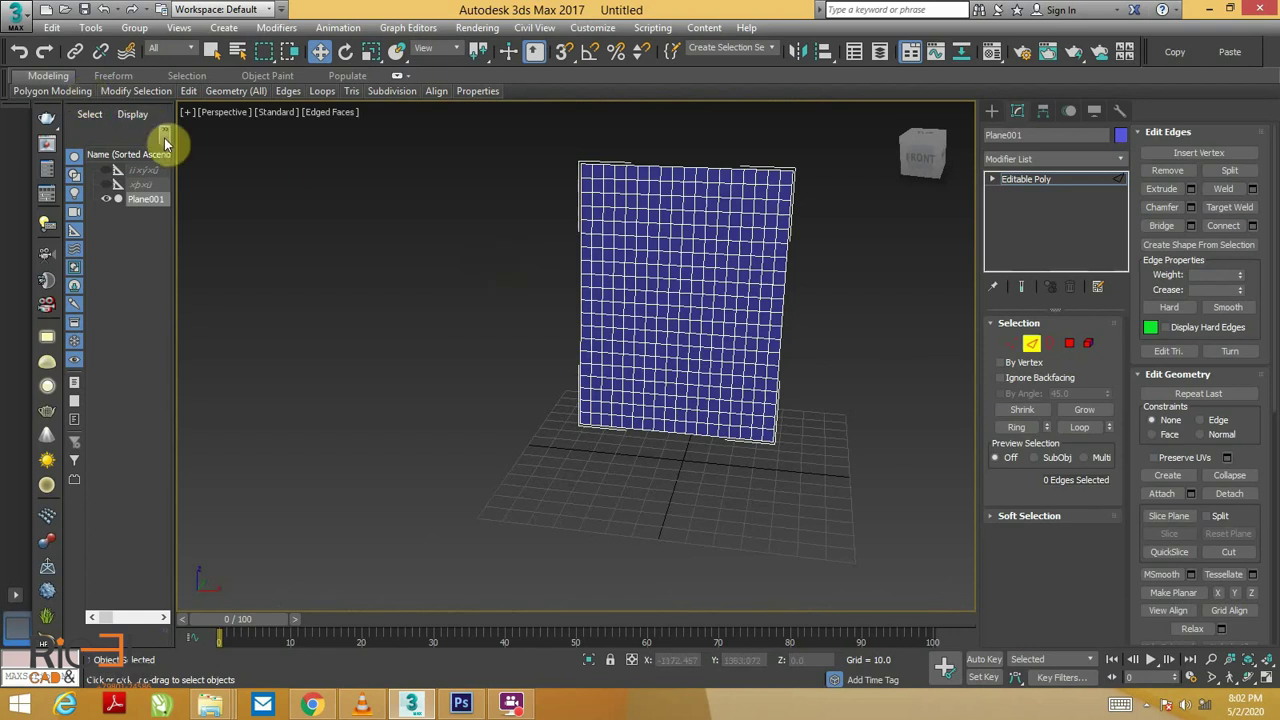
{"action": "middle_click_drag", "start_coordinate": [655, 272], "coordinate": [628, 288]}
{"action": "left_click", "coordinate": [28, 90]}
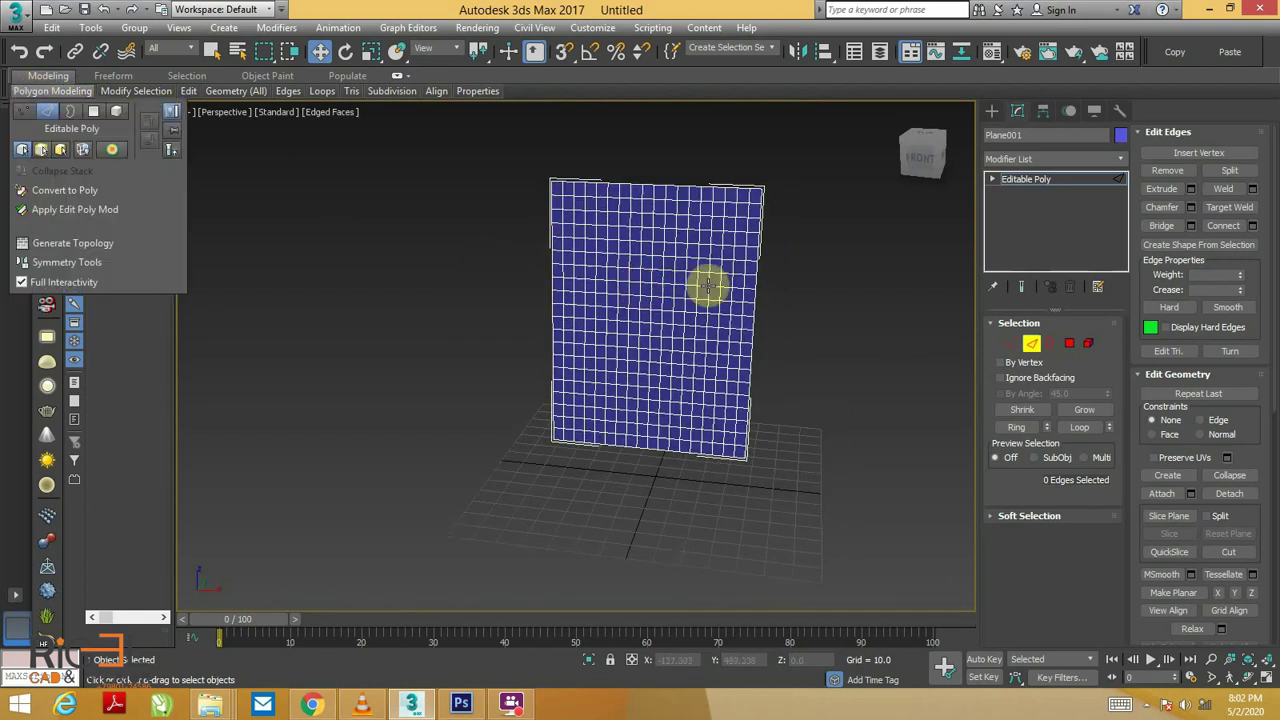
{"action": "key", "text": "ctrl+a"}
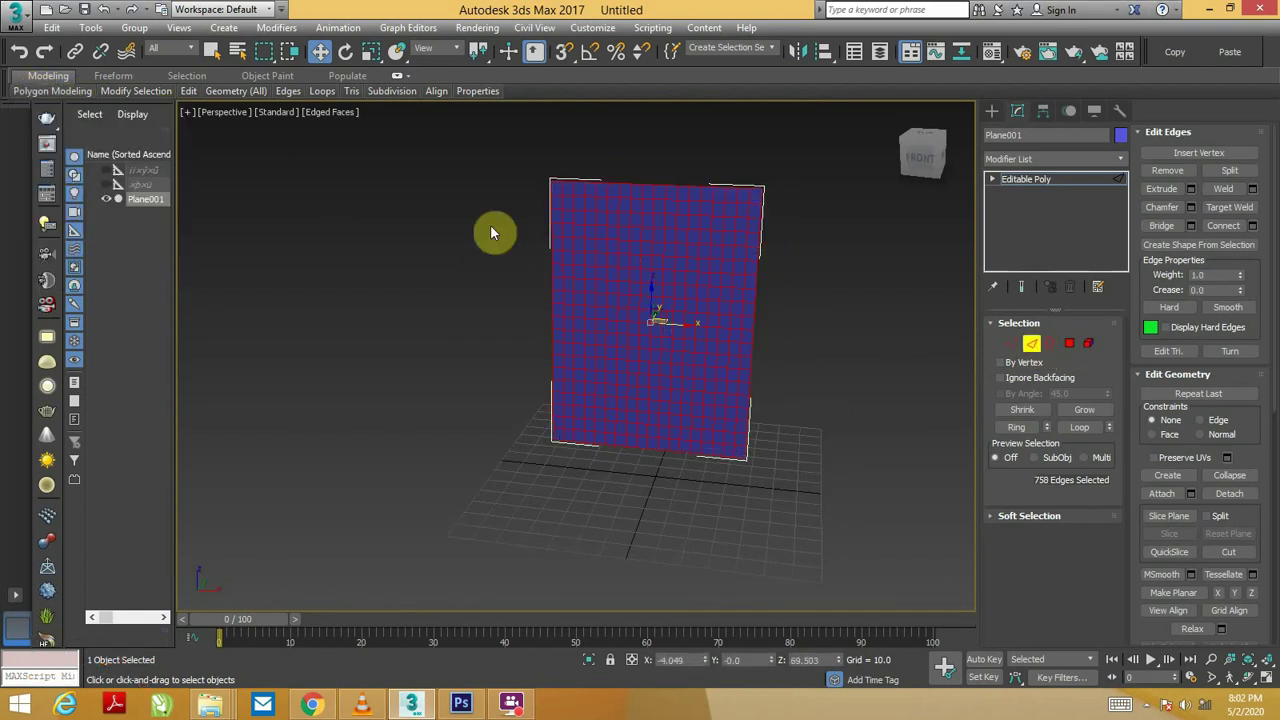
Apply the Tatter topology pattern (size 1, 3 iterations, smooth 3) with Generate Topology.
{"action": "left_click", "coordinate": [50, 90]}
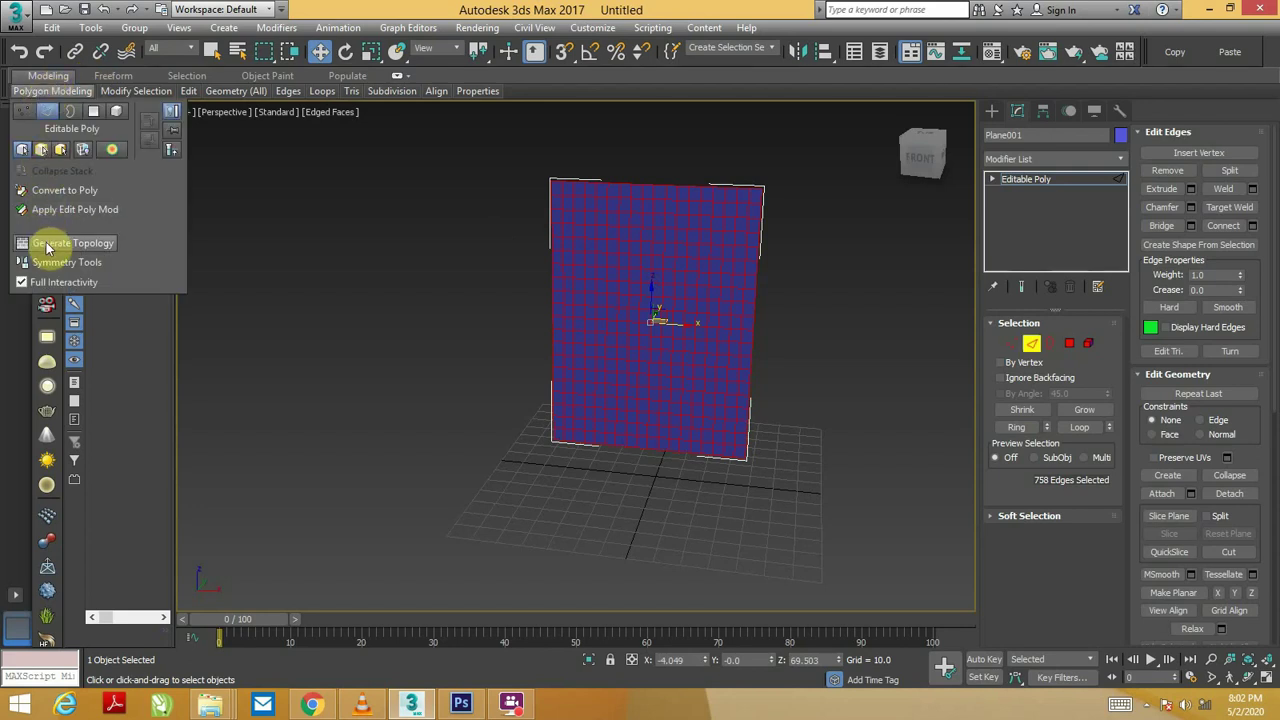
{"action": "left_click", "coordinate": [106, 247]}
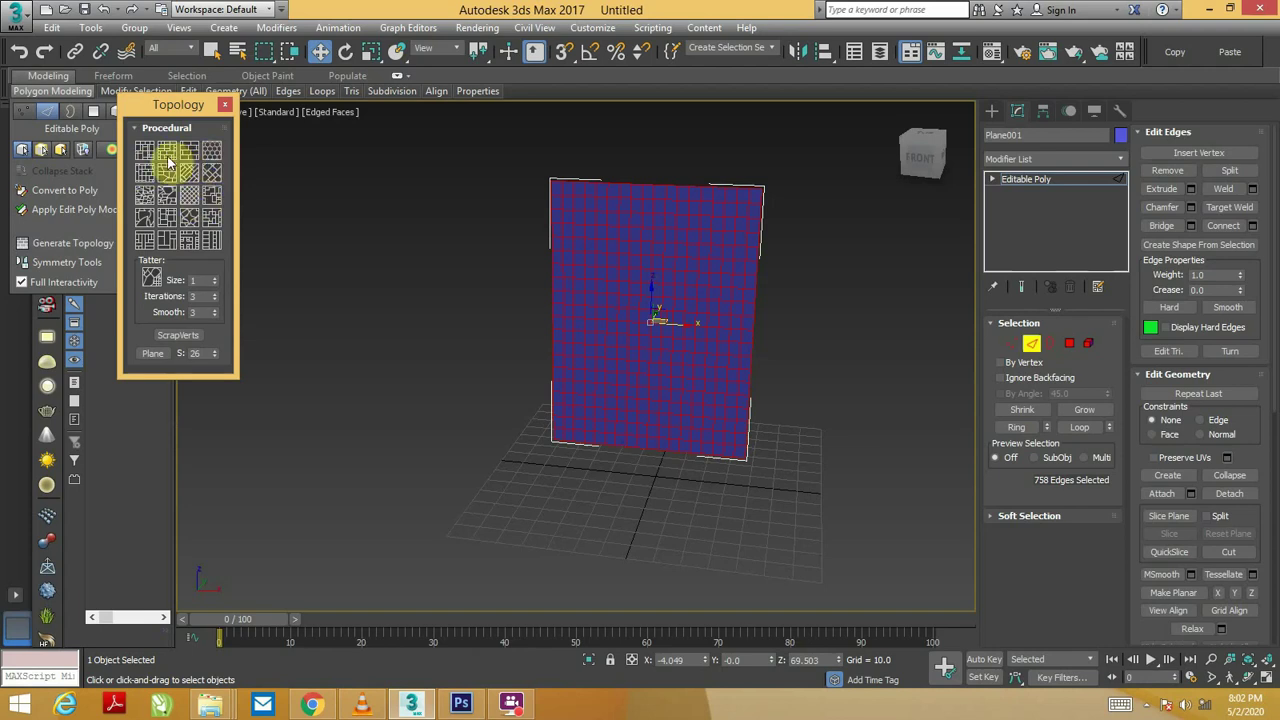
{"action": "left_click", "coordinate": [199, 197]}
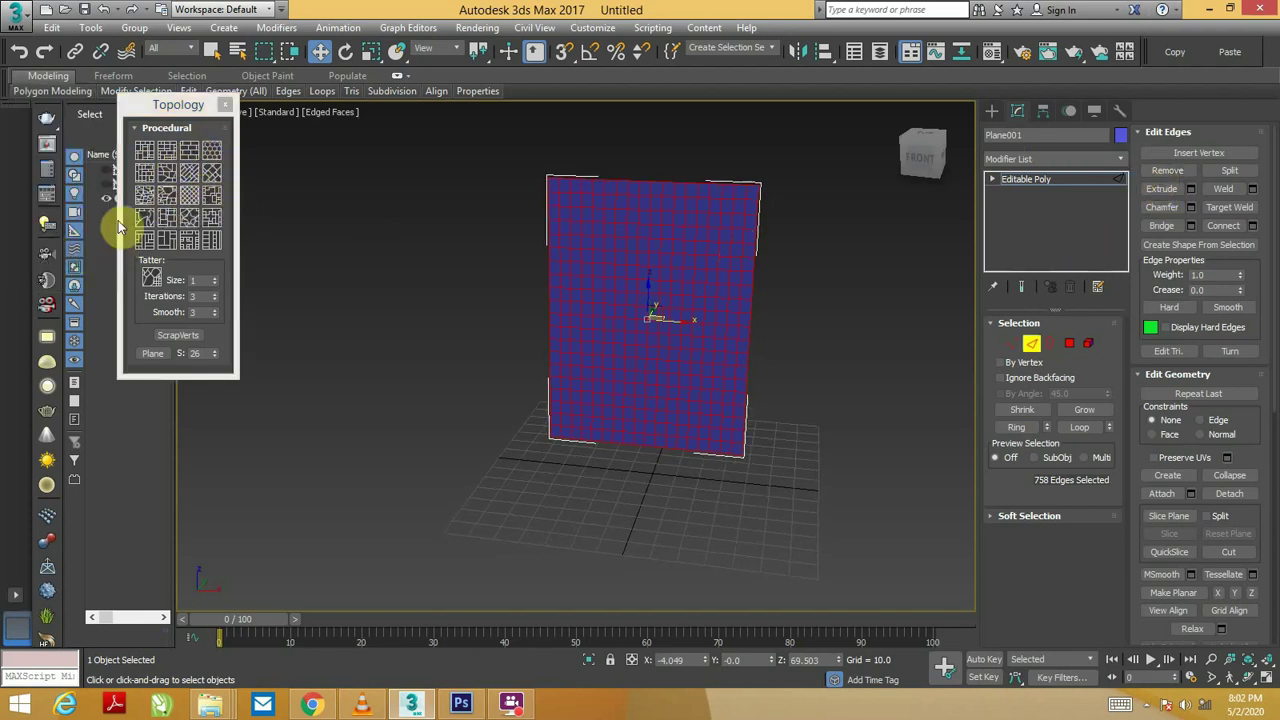
{"action": "left_click", "coordinate": [144, 196]}
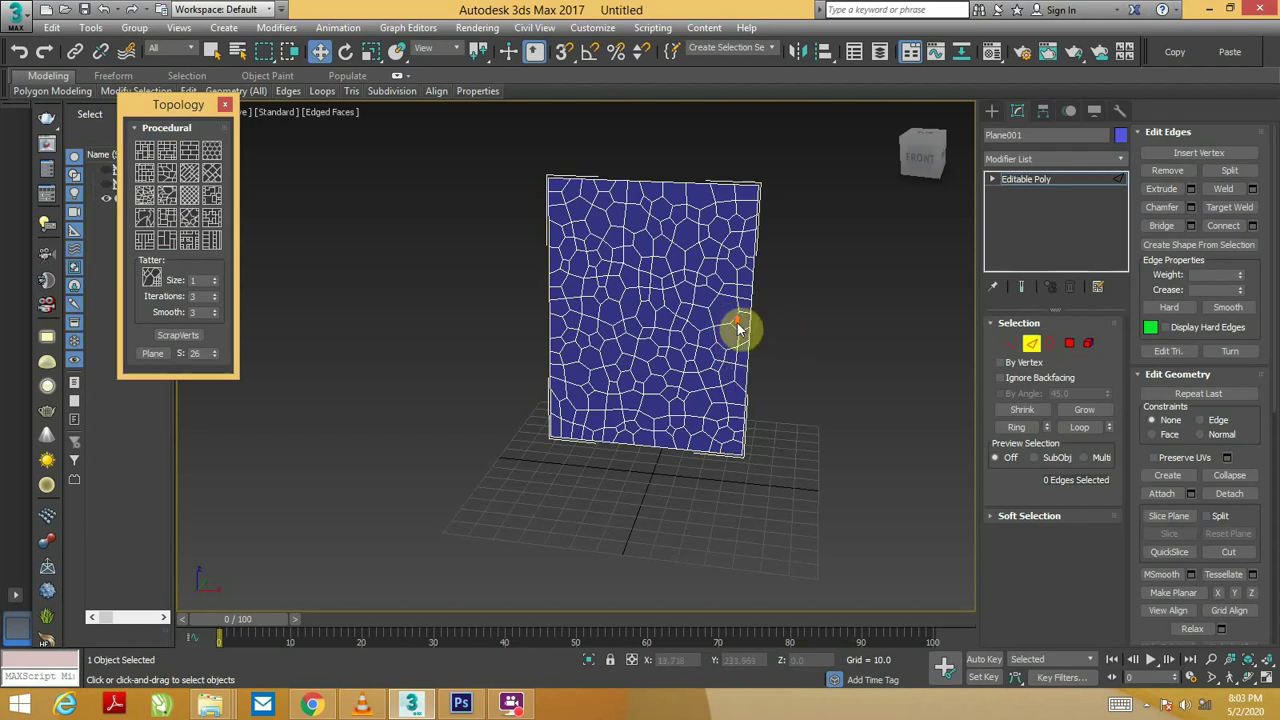
{"action": "scroll", "coordinate": [718, 314], "scroll_direction": "up", "scroll_amount": 3}
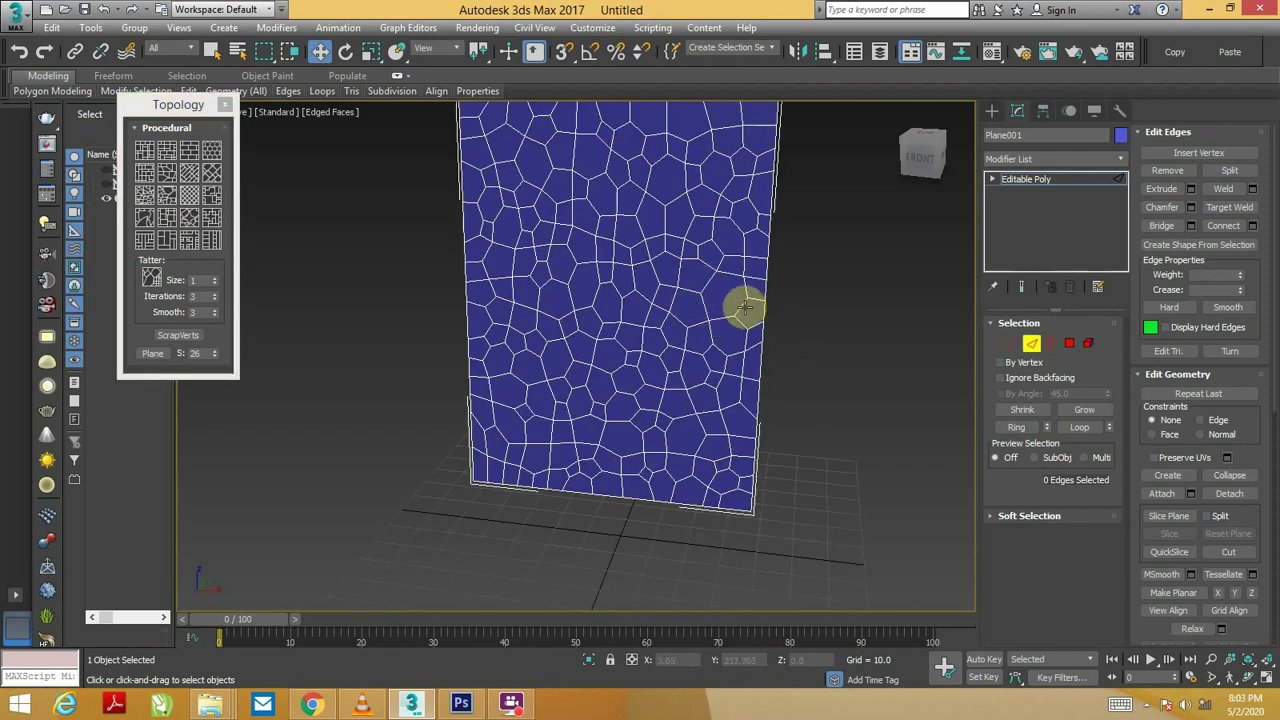
{"action": "middle_click_drag", "start_coordinate": [728, 289], "coordinate": [728, 360]}
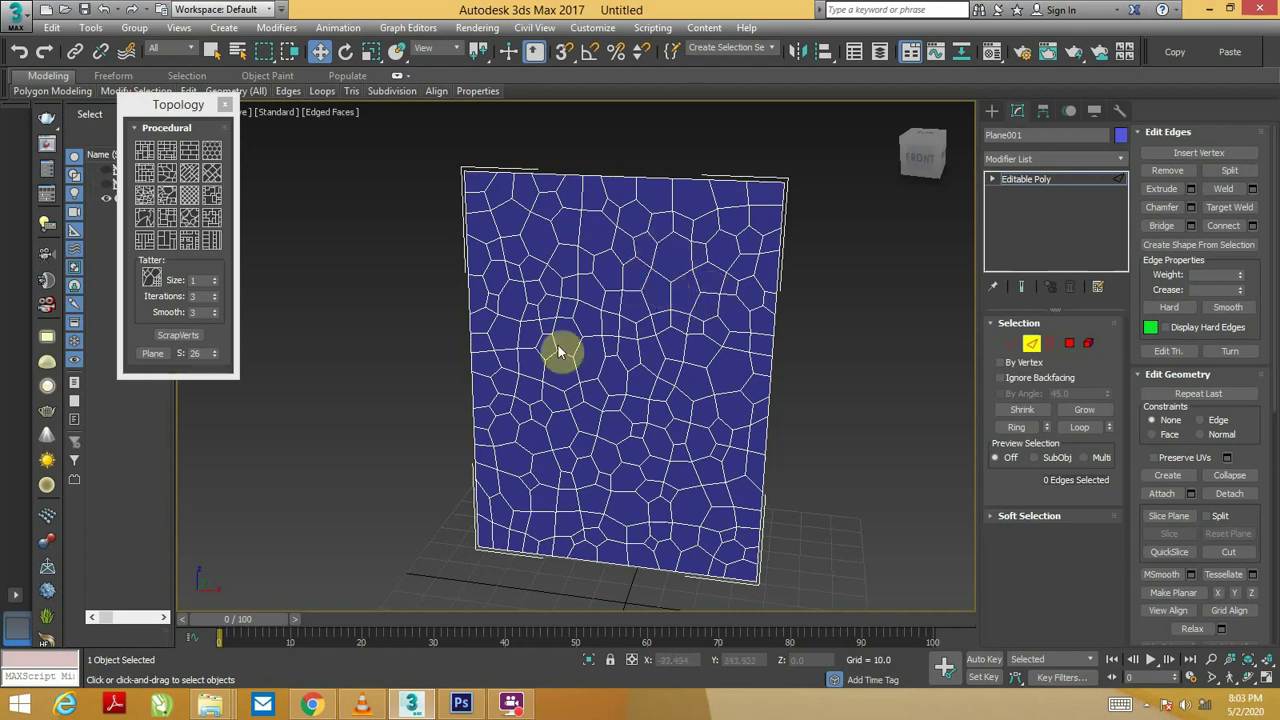
Regenerate Plane001 with a denser cracked-brick Procedural topology preset.
{"action": "left_click", "coordinate": [194, 195]}
{"action": "left_click", "coordinate": [189, 179]}
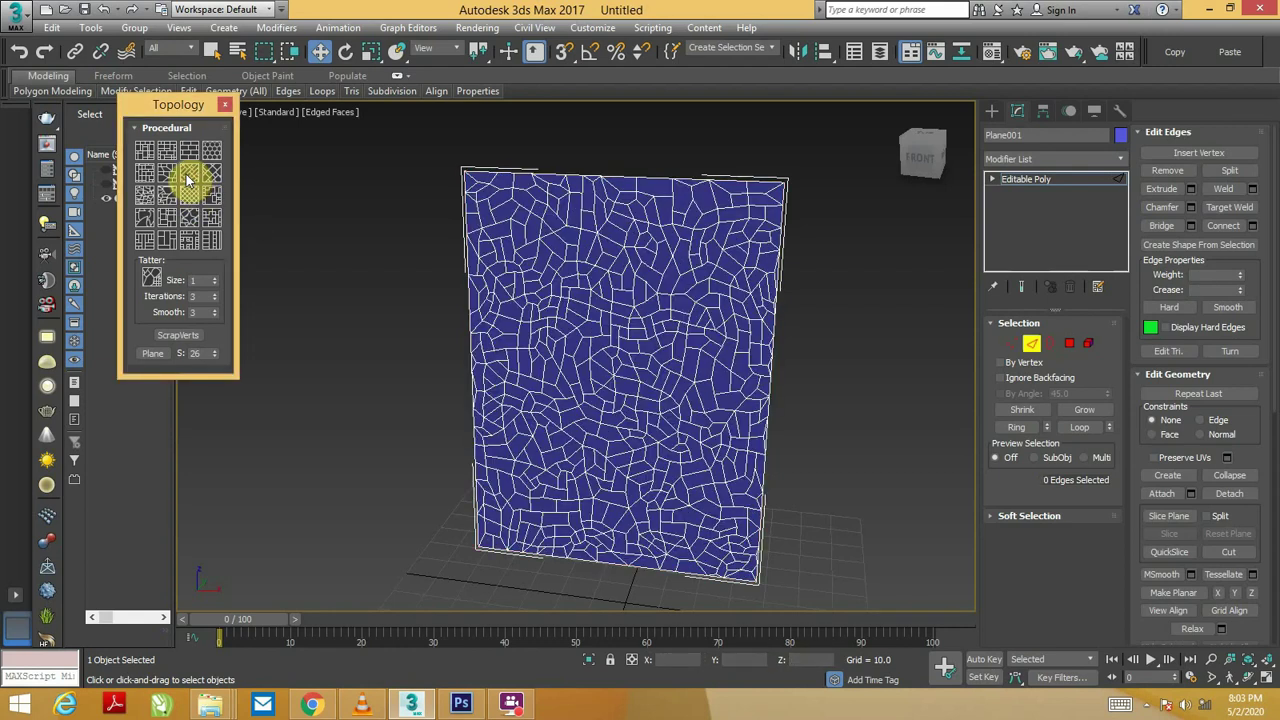
{"action": "mouse_move", "coordinate": [612, 332]}
{"action": "middle_mouse_down"}
{"action": "mouse_move", "coordinate": [614, 303]}
{"action": "mouse_move", "coordinate": [621, 318]}
{"action": "middle_mouse_up"}
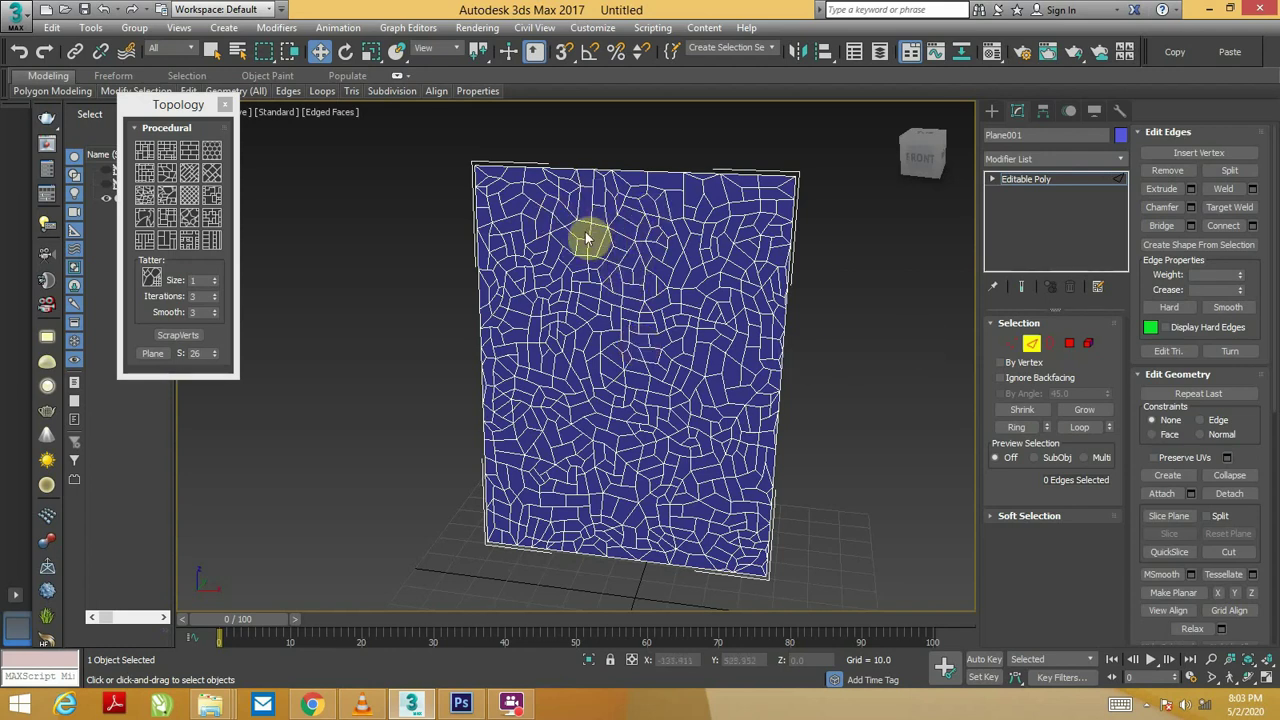
Select all 551 polygons of the plane and start an Inset on them.
{"action": "left_click", "coordinate": [1069, 343]}
{"action": "key", "text": "ctrl+a"}
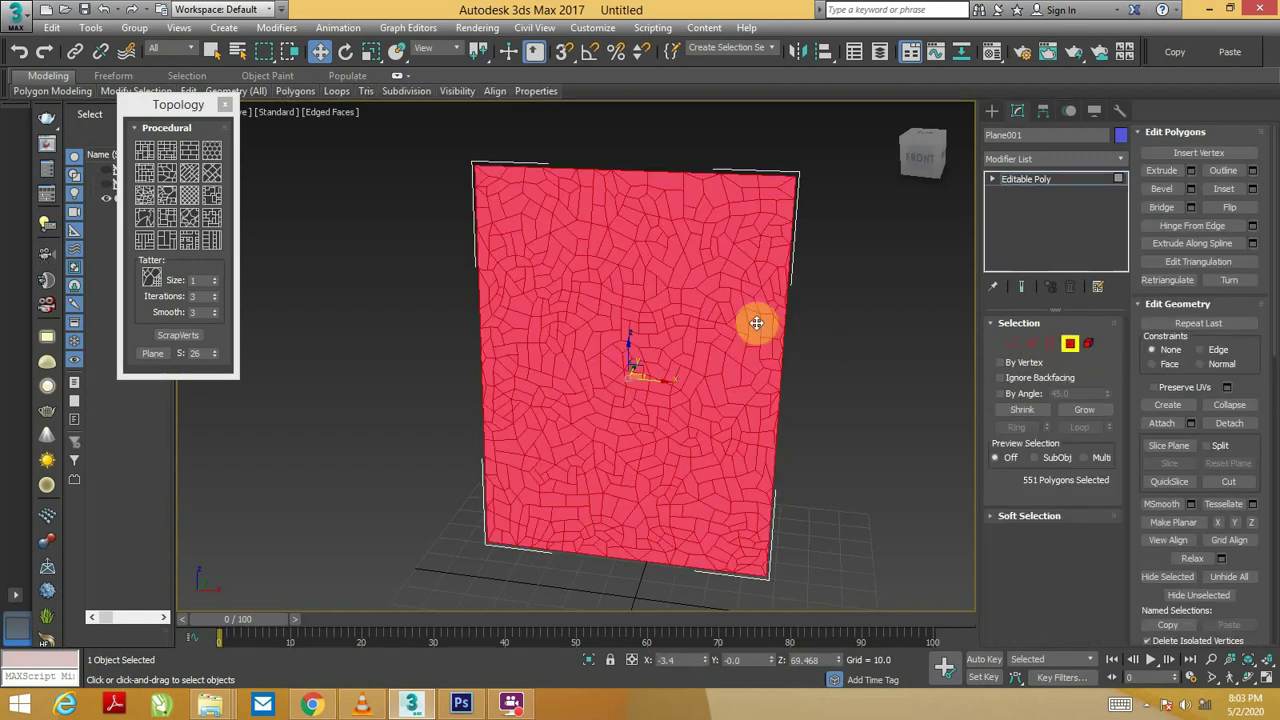
{"action": "mouse_move", "coordinate": [808, 343]}
{"action": "middle_mouse_down", "text": "alt"}
{"action": "mouse_move", "coordinate": [677, 343]}
{"action": "mouse_move", "coordinate": [589, 314]}
{"action": "mouse_move", "coordinate": [843, 343]}
{"action": "middle_mouse_up", "text": "alt"}
{"action": "mouse_move", "coordinate": [698, 402]}
{"action": "middle_mouse_down", "text": "alt"}
{"action": "mouse_move", "coordinate": [714, 408]}
{"action": "mouse_move", "coordinate": [708, 314]}
{"action": "middle_mouse_up", "text": "alt"}
{"action": "right_click", "coordinate": [707, 310]}
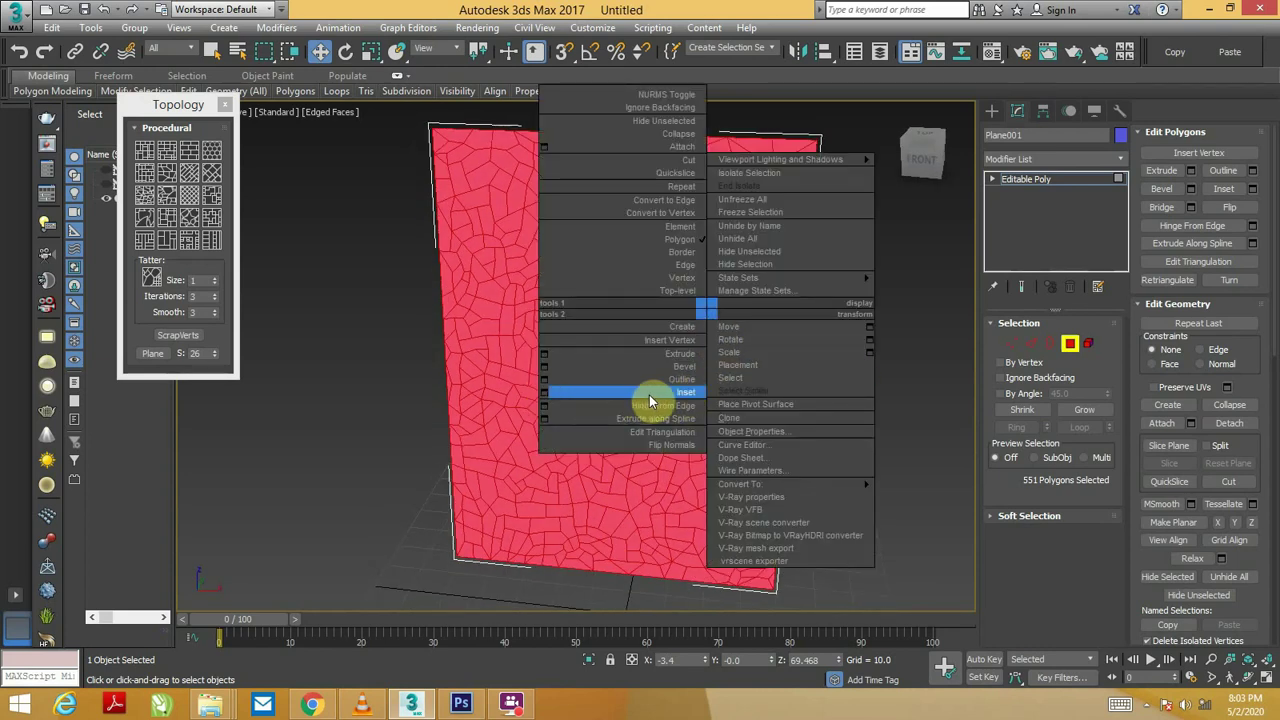
{"action": "left_click", "coordinate": [545, 397]}
{"action": "scroll", "coordinate": [553, 390], "scroll_direction": "up", "scroll_amount": 2}
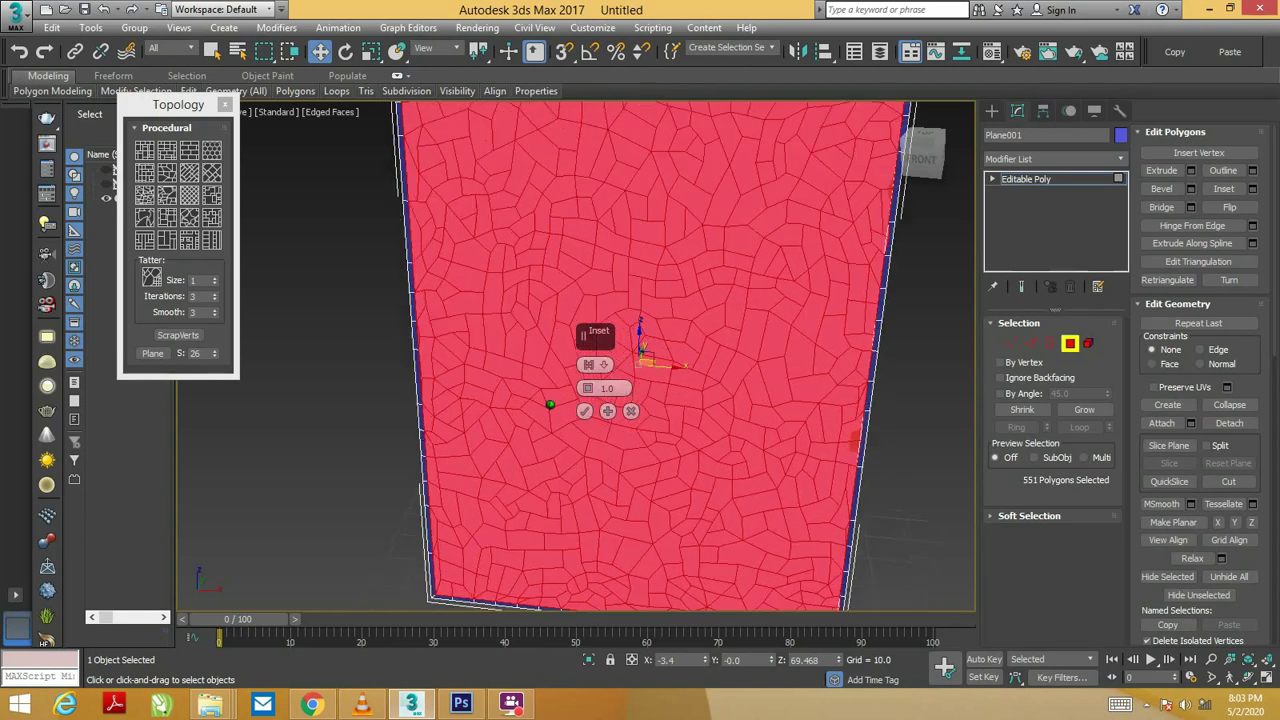
{"action": "scroll", "coordinate": [553, 390], "scroll_direction": "up", "scroll_amount": 2}
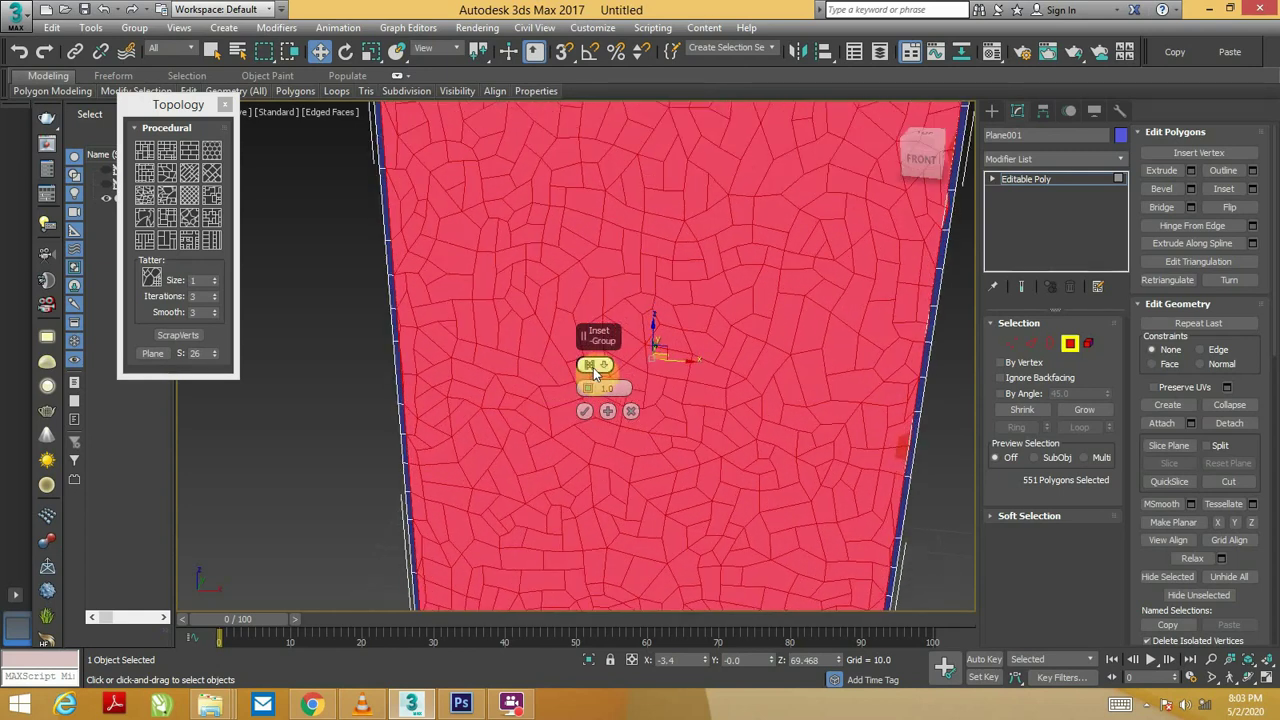
{"action": "scroll", "coordinate": [443, 343], "scroll_direction": "down", "scroll_amount": 5}
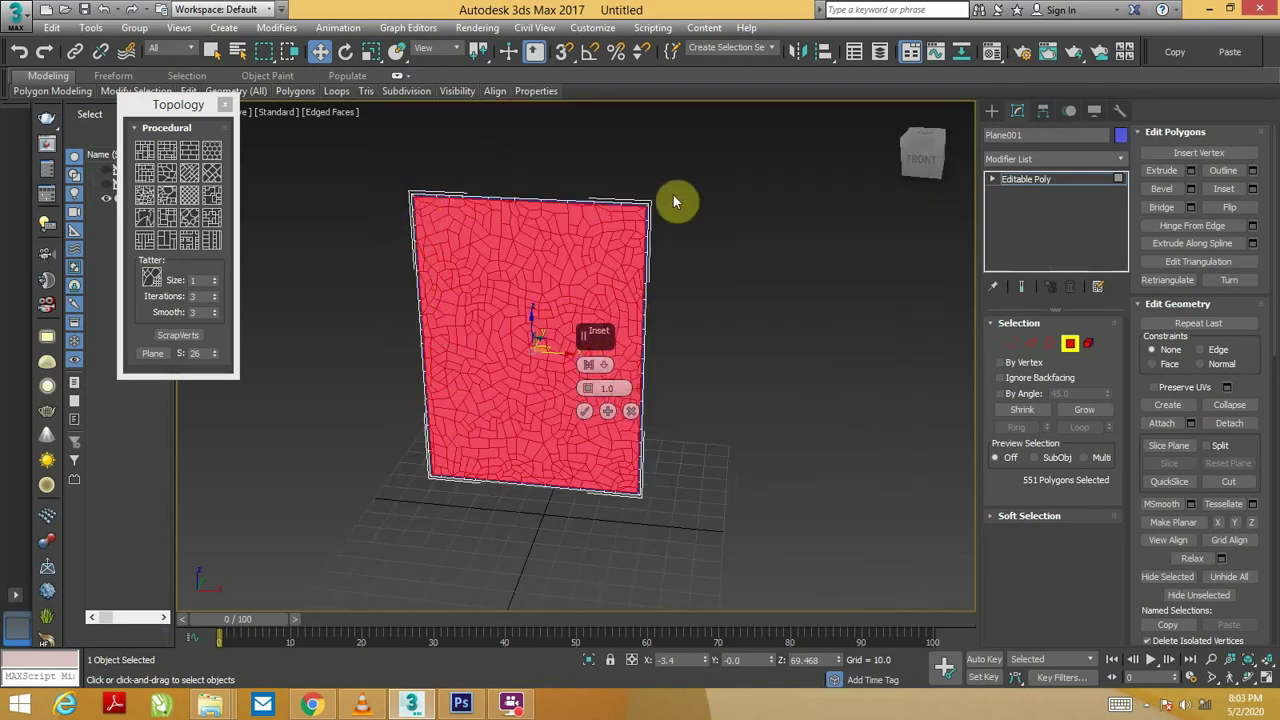
{"action": "scroll", "coordinate": [522, 400], "scroll_direction": "up", "scroll_amount": 2}
{"action": "scroll", "coordinate": [520, 360], "scroll_direction": "up", "scroll_amount": 3}
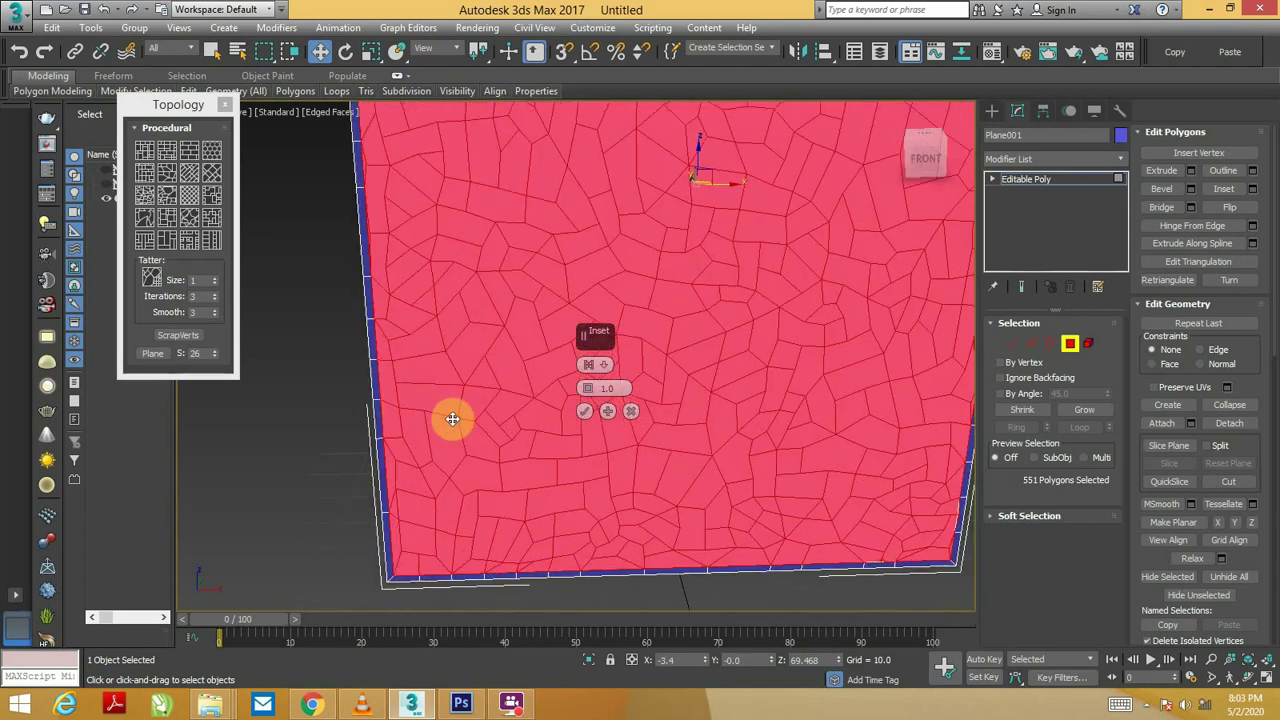
{"action": "middle_click_drag", "start_coordinate": [529, 420], "coordinate": [523, 400], "text": "alt"}
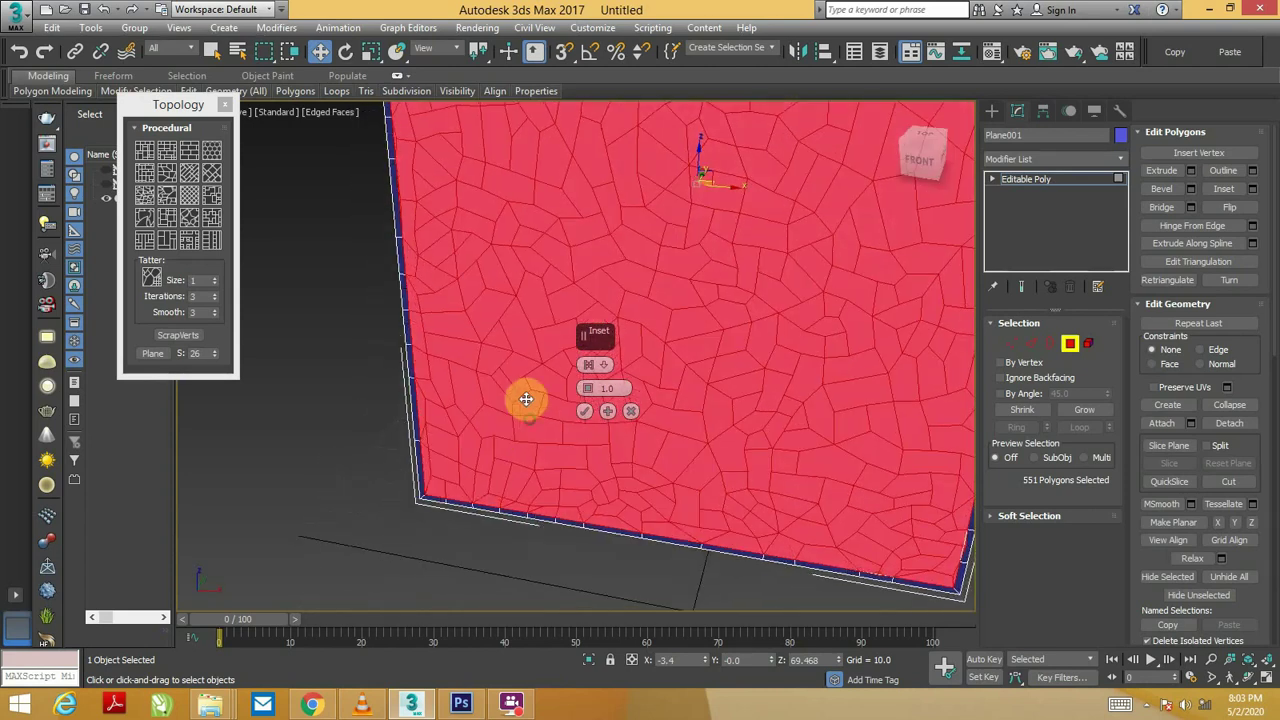
Set the Inset to By Polygon with amount 0.667 and apply it.
{"action": "left_click", "coordinate": [591, 367]}
{"action": "scroll", "coordinate": [528, 408], "scroll_direction": "down", "scroll_amount": 3}
{"action": "middle_click_drag", "start_coordinate": [528, 408], "coordinate": [480, 486], "text": "alt"}
{"action": "scroll", "coordinate": [600, 398], "scroll_direction": "up", "scroll_amount": 2}
{"action": "scroll", "coordinate": [596, 394], "scroll_direction": "up", "scroll_amount": 1}
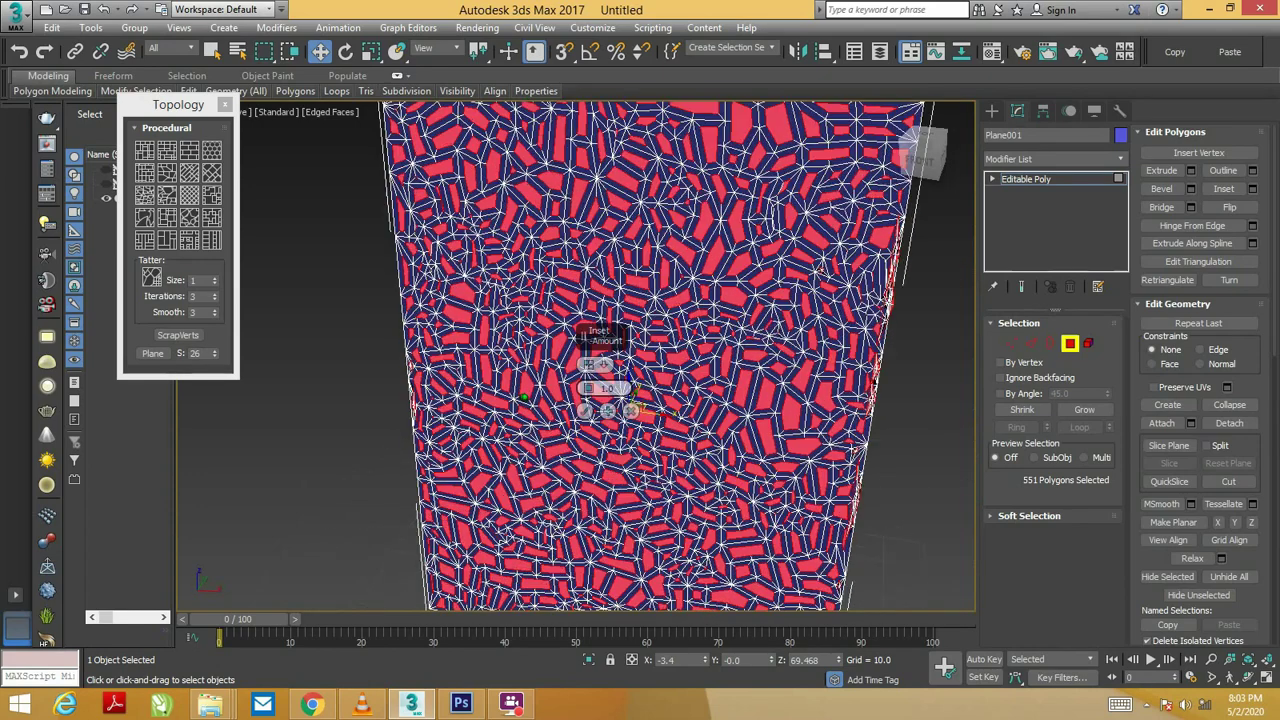
{"action": "scroll", "coordinate": [592, 392], "scroll_direction": "up", "scroll_amount": 1}
{"action": "scroll", "coordinate": [590, 390], "scroll_direction": "up", "scroll_amount": 1}
{"action": "left_click_drag", "start_coordinate": [587, 389], "coordinate": [590, 403]}
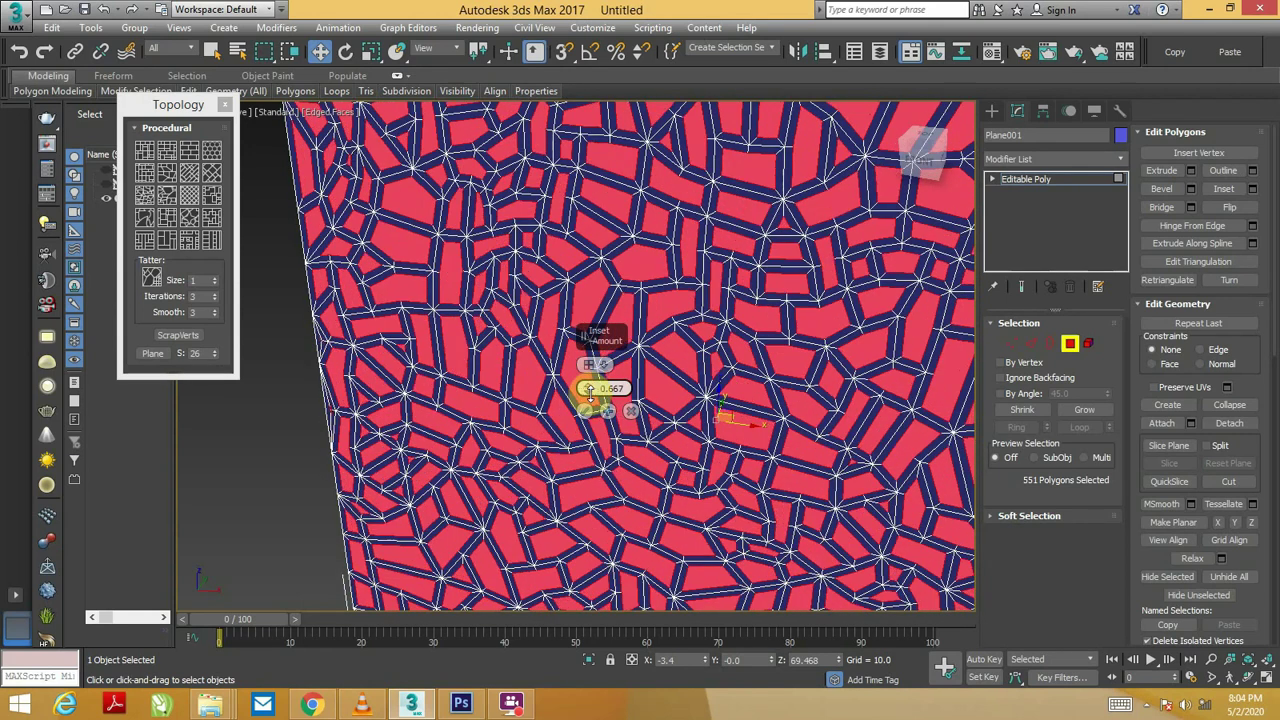
{"action": "left_click", "coordinate": [591, 411]}
{"action": "scroll", "coordinate": [595, 420], "scroll_direction": "down", "scroll_amount": 5}
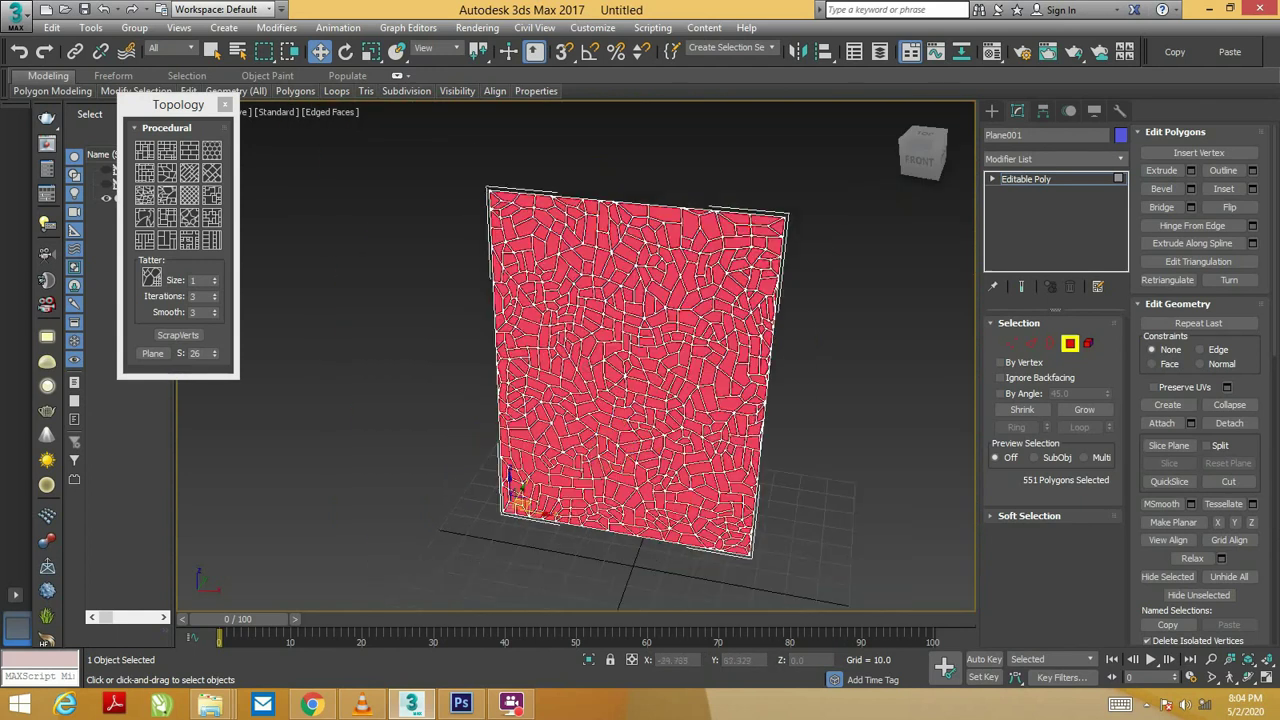
{"action": "right_click", "coordinate": [818, 397]}
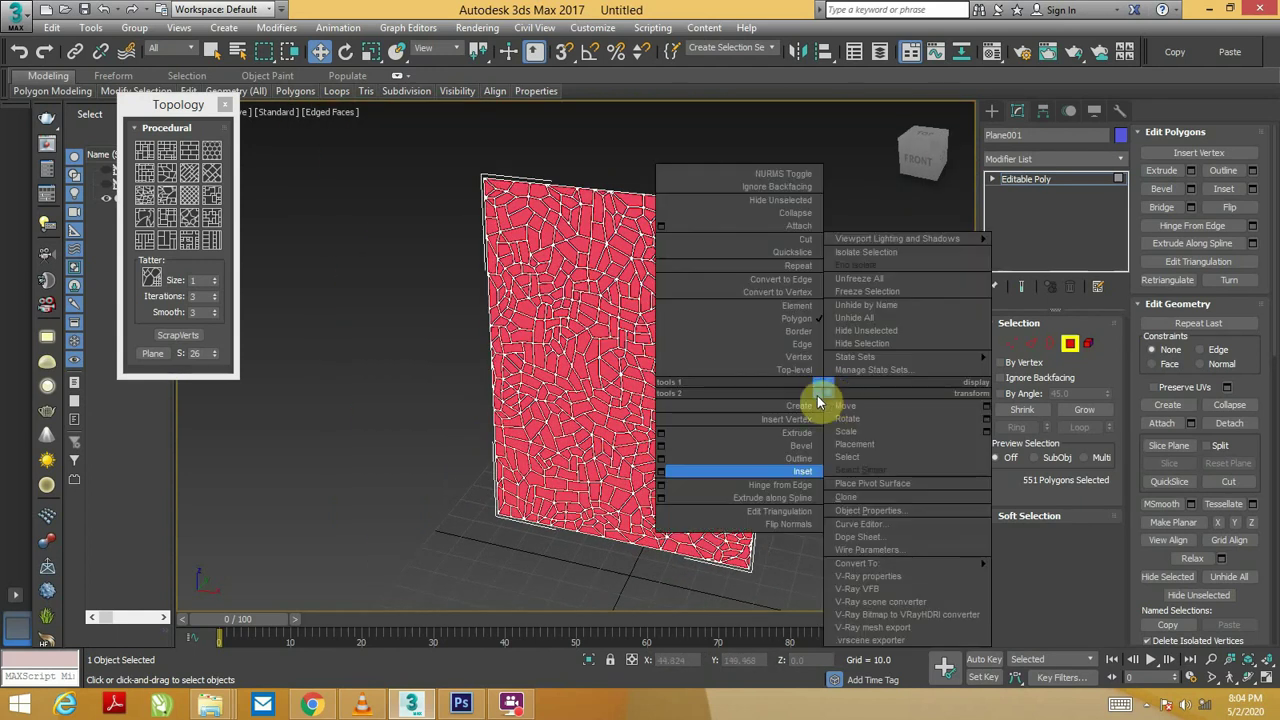
Extrude the inset faces to a negative height, then delete them to cut holes.
{"action": "left_click", "coordinate": [662, 432]}
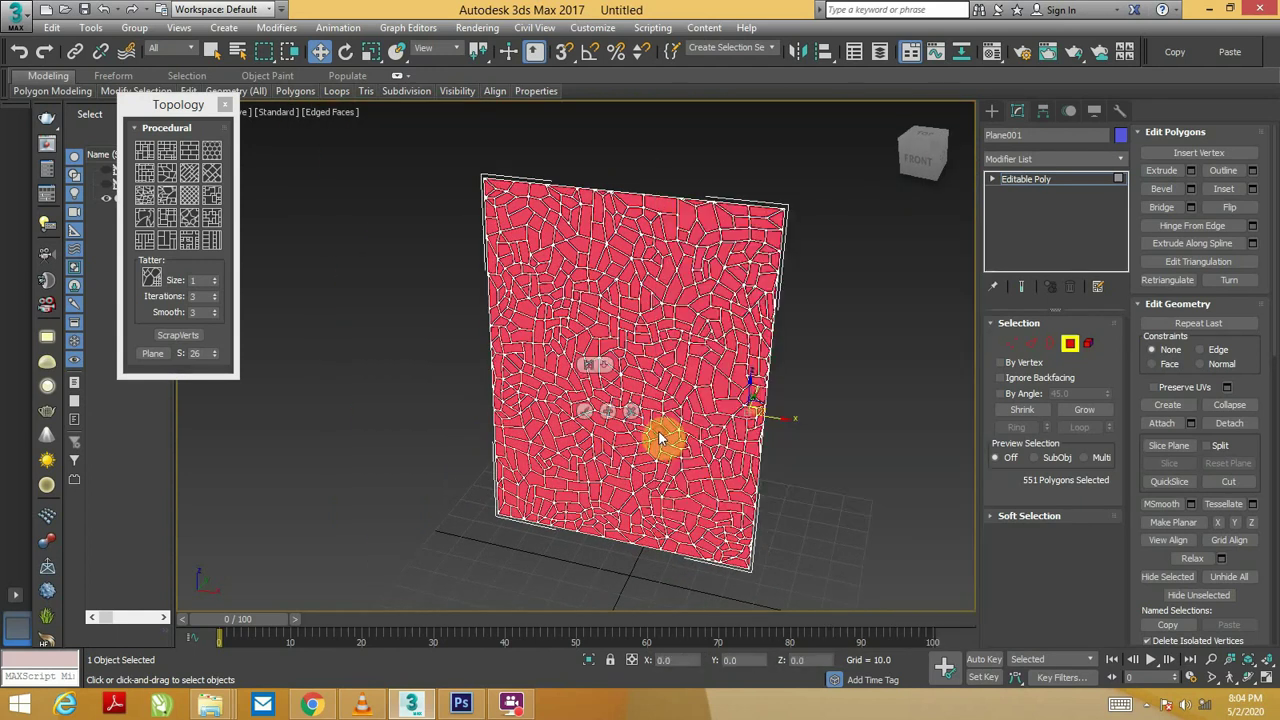
{"action": "left_click_drag", "start_coordinate": [590, 390], "coordinate": [612, 452]}
{"action": "left_click", "coordinate": [589, 409]}
{"action": "key", "text": "Delete"}
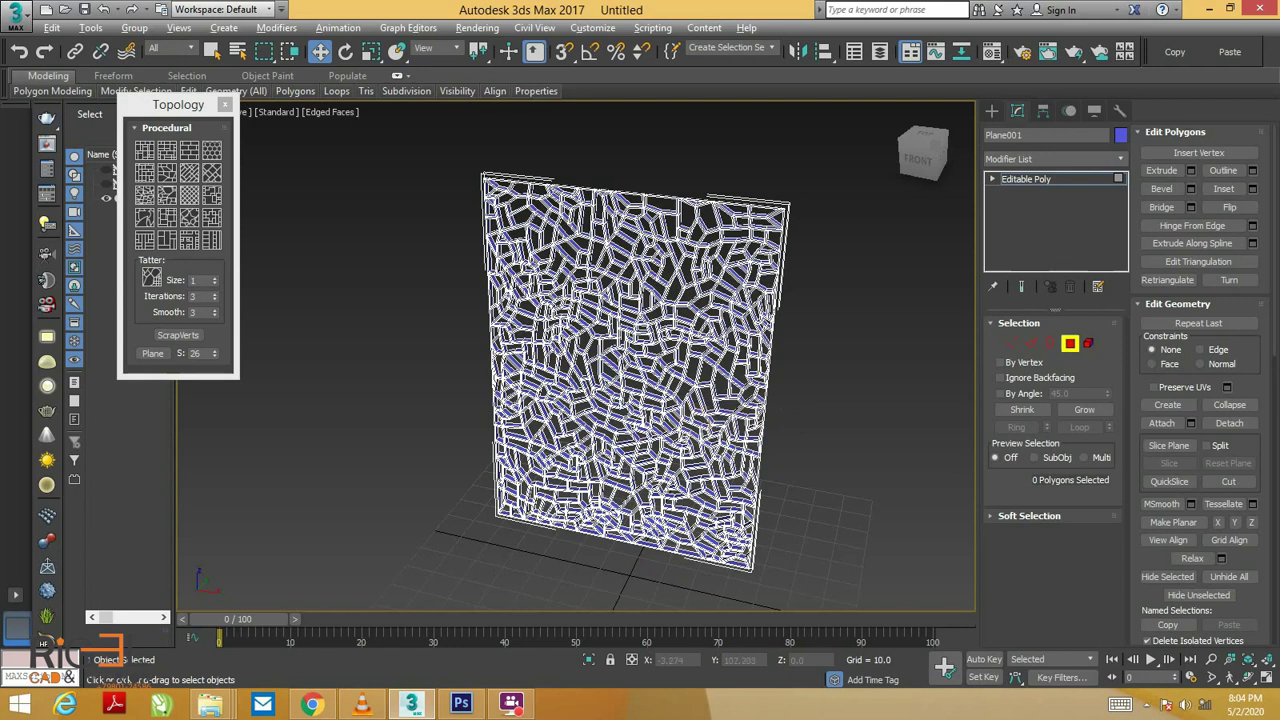
Leave Polygon mode, switch to default shading with F4, and reselect the lattice.
{"action": "scroll", "coordinate": [800, 425], "scroll_direction": "up", "scroll_amount": 2}
{"action": "middle_click_drag", "start_coordinate": [748, 425], "coordinate": [748, 424], "text": "alt"}
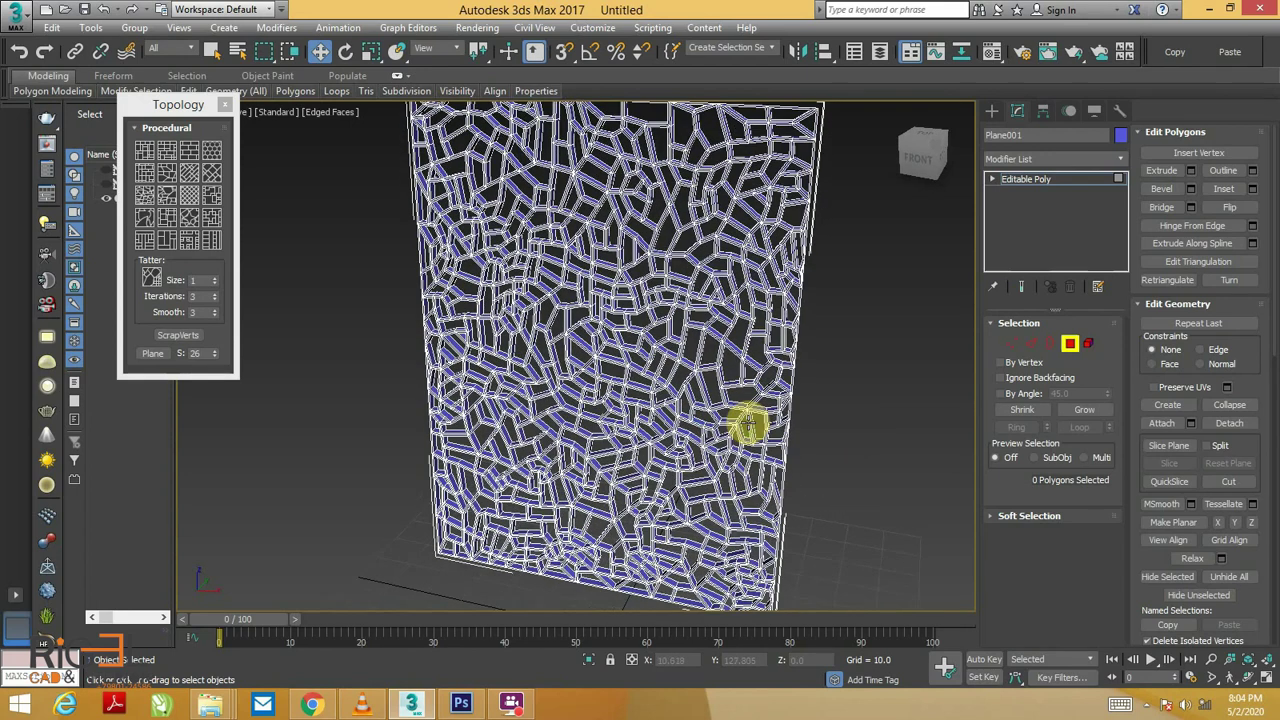
{"action": "left_click", "coordinate": [1070, 343]}
{"action": "left_click", "coordinate": [868, 398]}
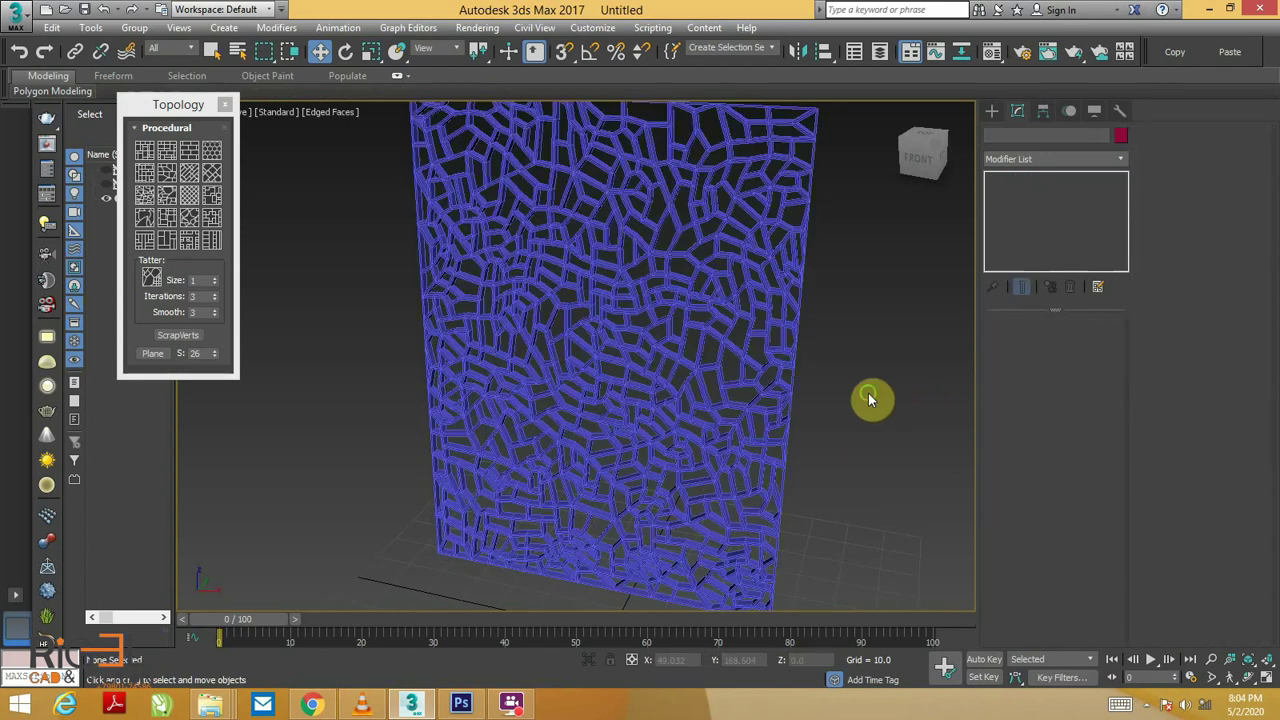
{"action": "key", "text": "F4"}
{"action": "left_click", "coordinate": [762, 320]}
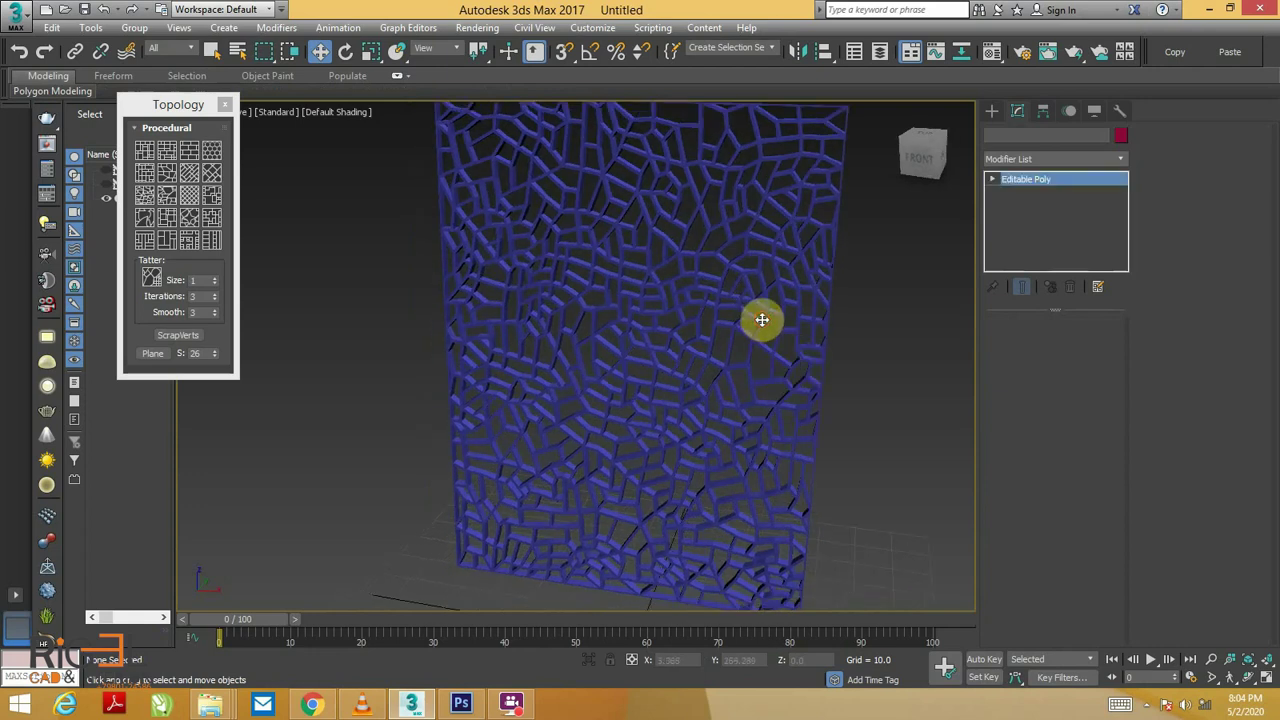
Change the lattice panel's object colour to pink.
{"action": "left_click", "coordinate": [767, 283]}
{"action": "left_click", "coordinate": [720, 438]}
{"action": "left_click", "coordinate": [905, 404]}
{"action": "mouse_move", "coordinate": [842, 407]}
{"action": "middle_mouse_down", "text": "alt"}
{"action": "mouse_move", "coordinate": [800, 380]}
{"action": "mouse_move", "coordinate": [794, 409]}
{"action": "mouse_move", "coordinate": [787, 368]}
{"action": "middle_mouse_up", "text": "alt"}
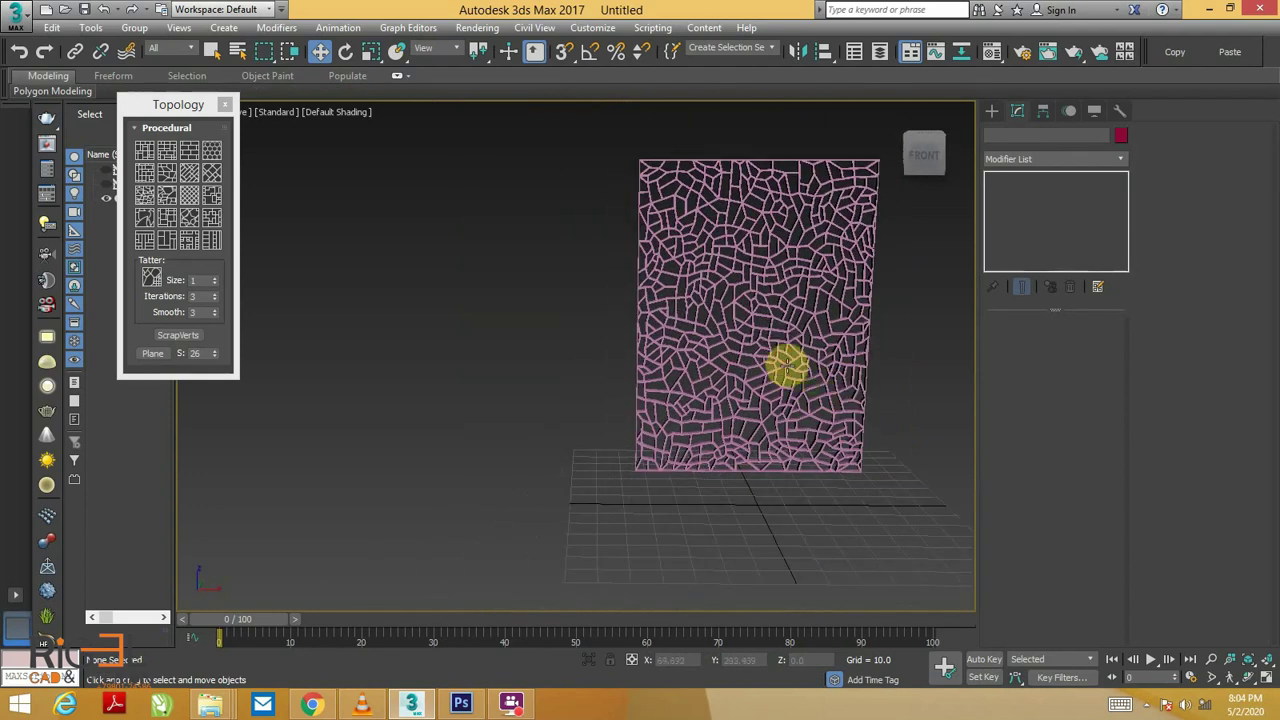
{"action": "left_click", "coordinate": [787, 368]}
Zoom and orbit around the pink panel to inspect its holes and depth.
{"action": "scroll", "coordinate": [782, 352], "scroll_direction": "up", "scroll_amount": 2}
{"action": "scroll", "coordinate": [782, 352], "scroll_direction": "up", "scroll_amount": 2}
{"action": "scroll", "coordinate": [782, 352], "scroll_direction": "up", "scroll_amount": 2}
{"action": "mouse_move", "coordinate": [783, 352]}
{"action": "middle_mouse_down", "text": "alt"}
{"action": "mouse_move", "coordinate": [811, 354]}
{"action": "mouse_move", "coordinate": [543, 343]}
{"action": "mouse_move", "coordinate": [577, 357]}
{"action": "mouse_move", "coordinate": [849, 371]}
{"action": "mouse_move", "coordinate": [834, 349]}
{"action": "mouse_move", "coordinate": [809, 420]}
{"action": "mouse_move", "coordinate": [826, 423]}
{"action": "middle_mouse_up", "text": "alt"}
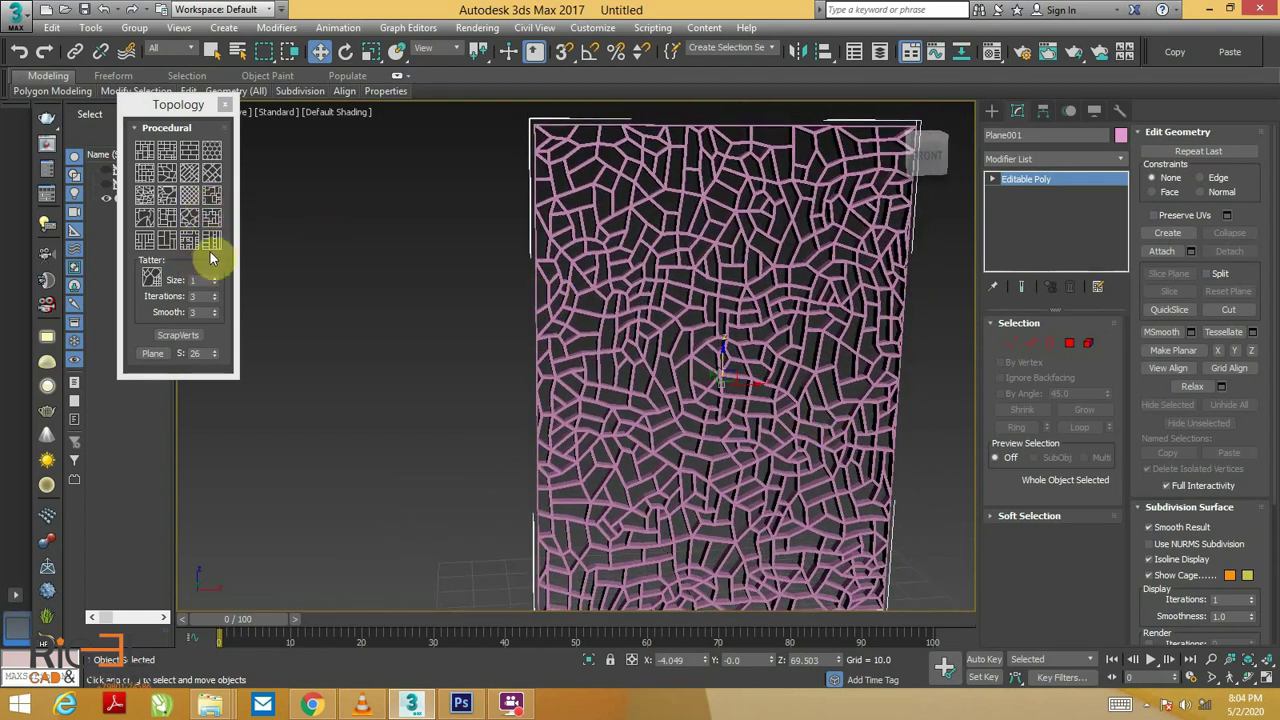
{"action": "middle_click_drag", "start_coordinate": [571, 329], "coordinate": [598, 313], "text": "alt"}
{"action": "scroll", "coordinate": [598, 313], "scroll_direction": "down", "scroll_amount": 2}
{"action": "scroll", "coordinate": [608, 320], "scroll_direction": "down", "scroll_amount": 2}
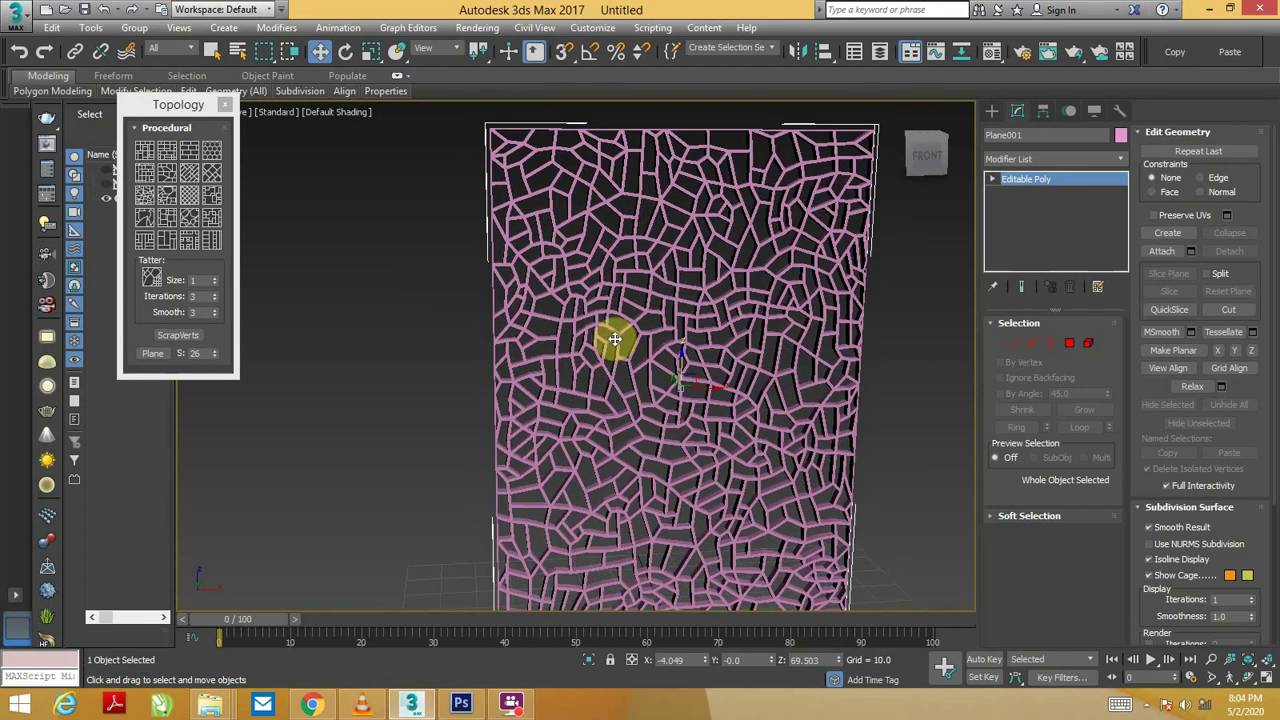
{"action": "scroll", "coordinate": [608, 337], "scroll_direction": "down", "scroll_amount": 2}
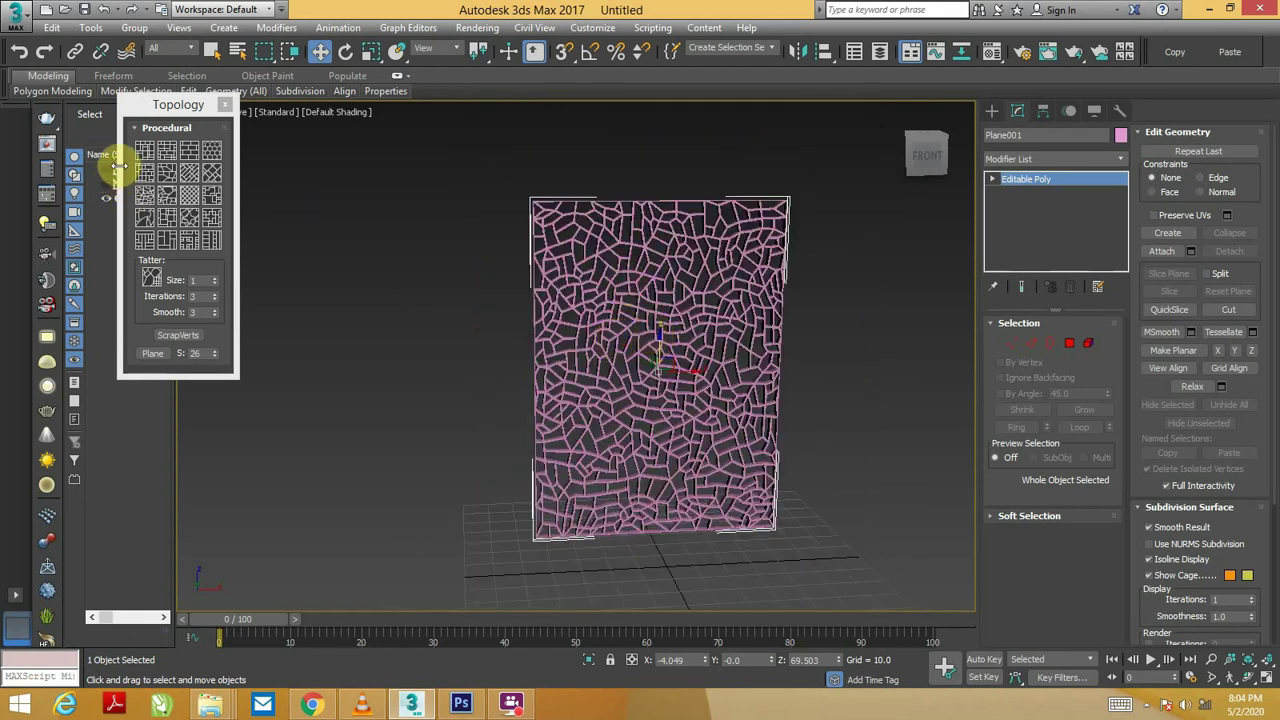